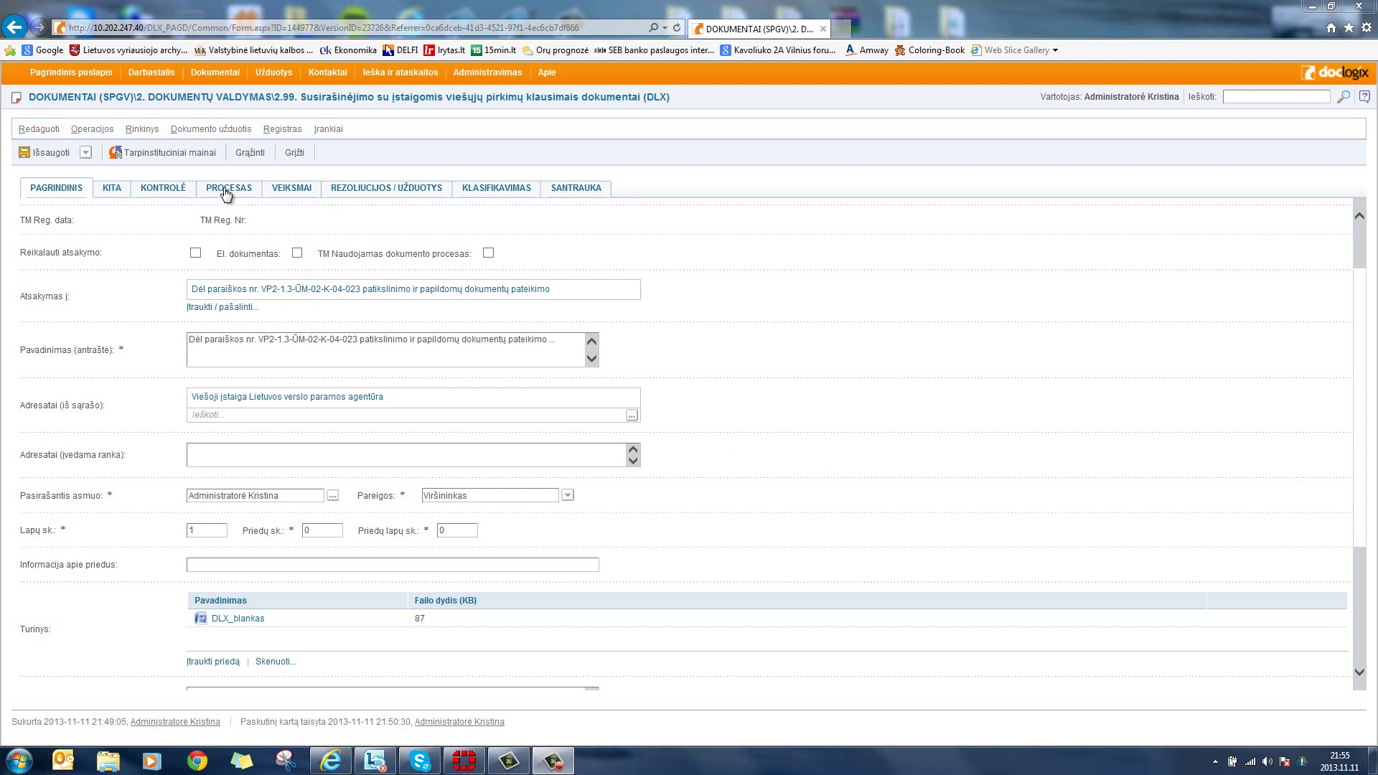
Step: Check the document back in, start its Siunčiamo dokumento procesas (SPGV) and view the running process steps
{"action": "left_click", "coordinate": [226, 193]}
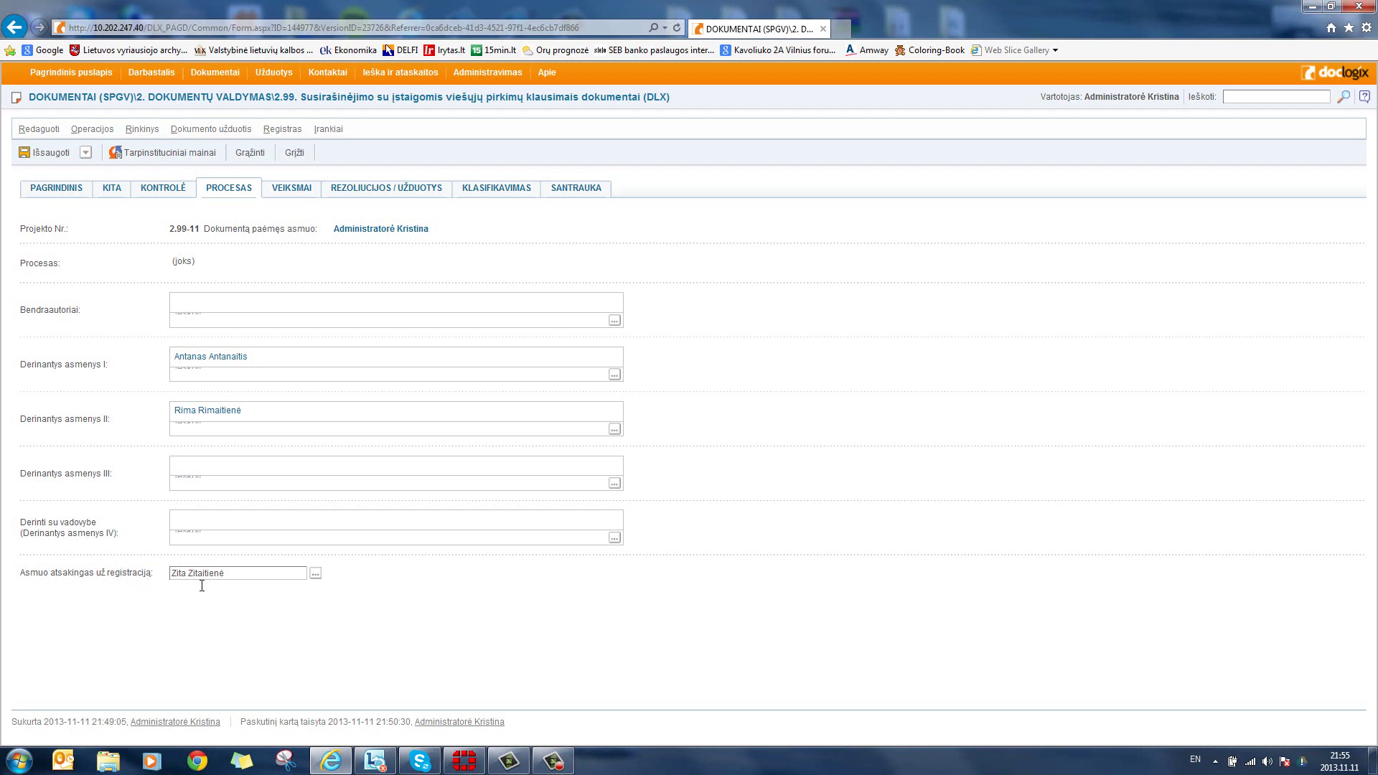
{"action": "left_click", "coordinate": [250, 152]}
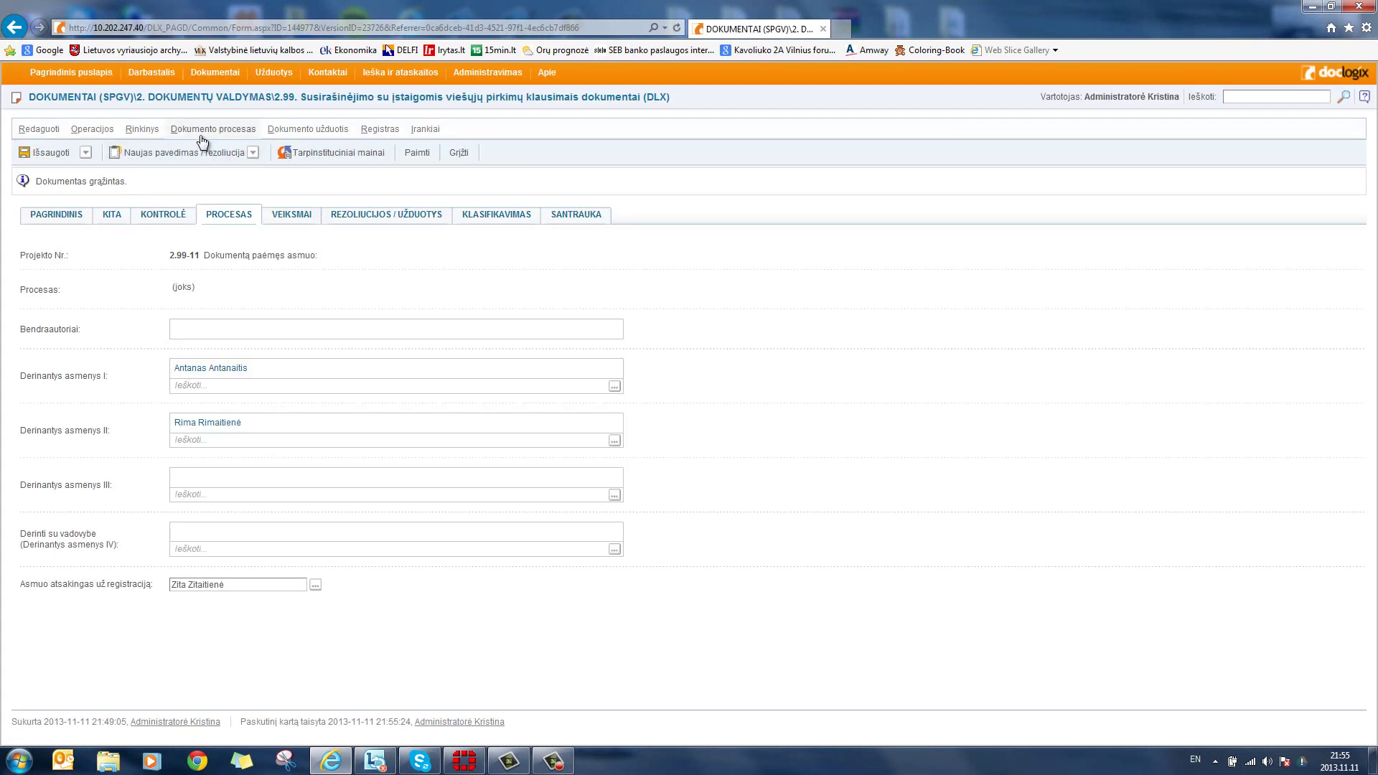
{"action": "left_click", "coordinate": [201, 130]}
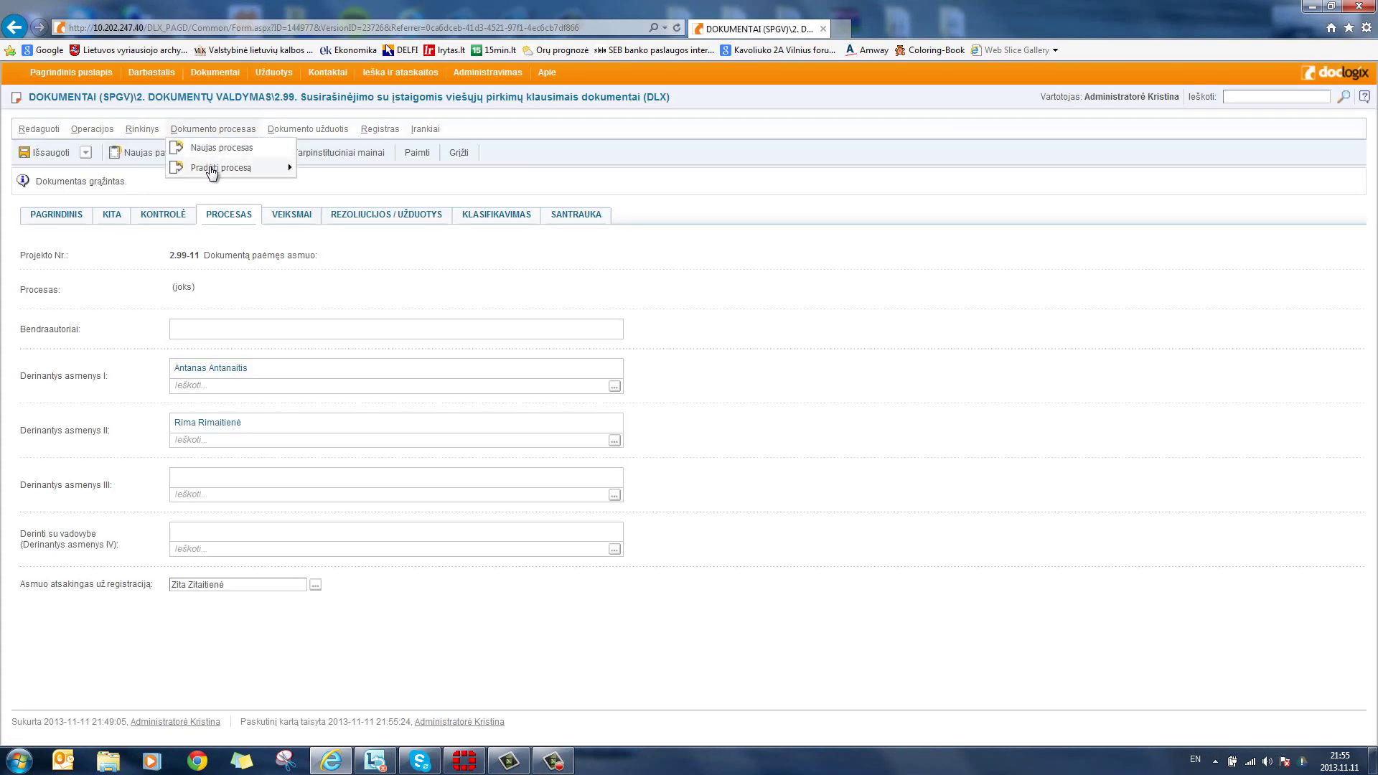
{"action": "mouse_move", "coordinate": [211, 169]}
{"action": "left_click", "coordinate": [338, 167]}
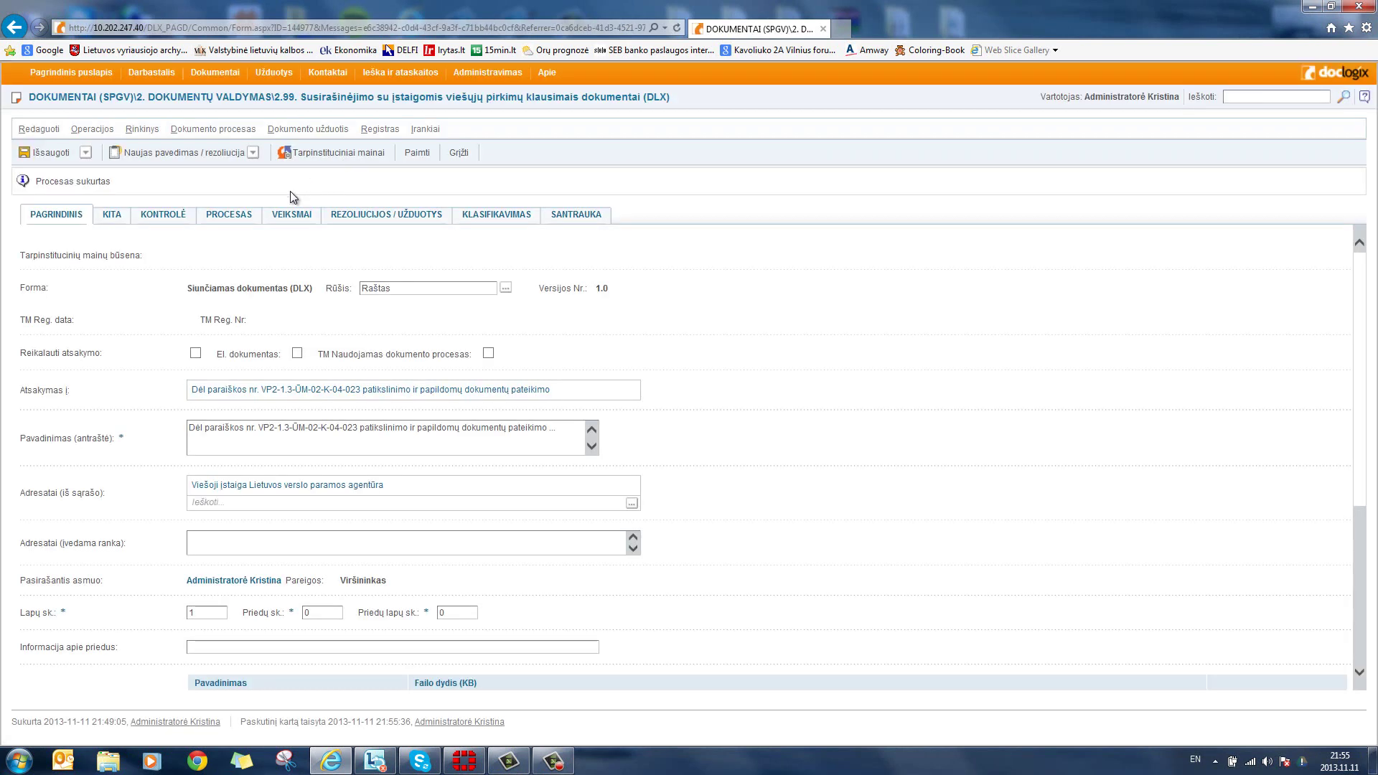
{"action": "left_click", "coordinate": [239, 223]}
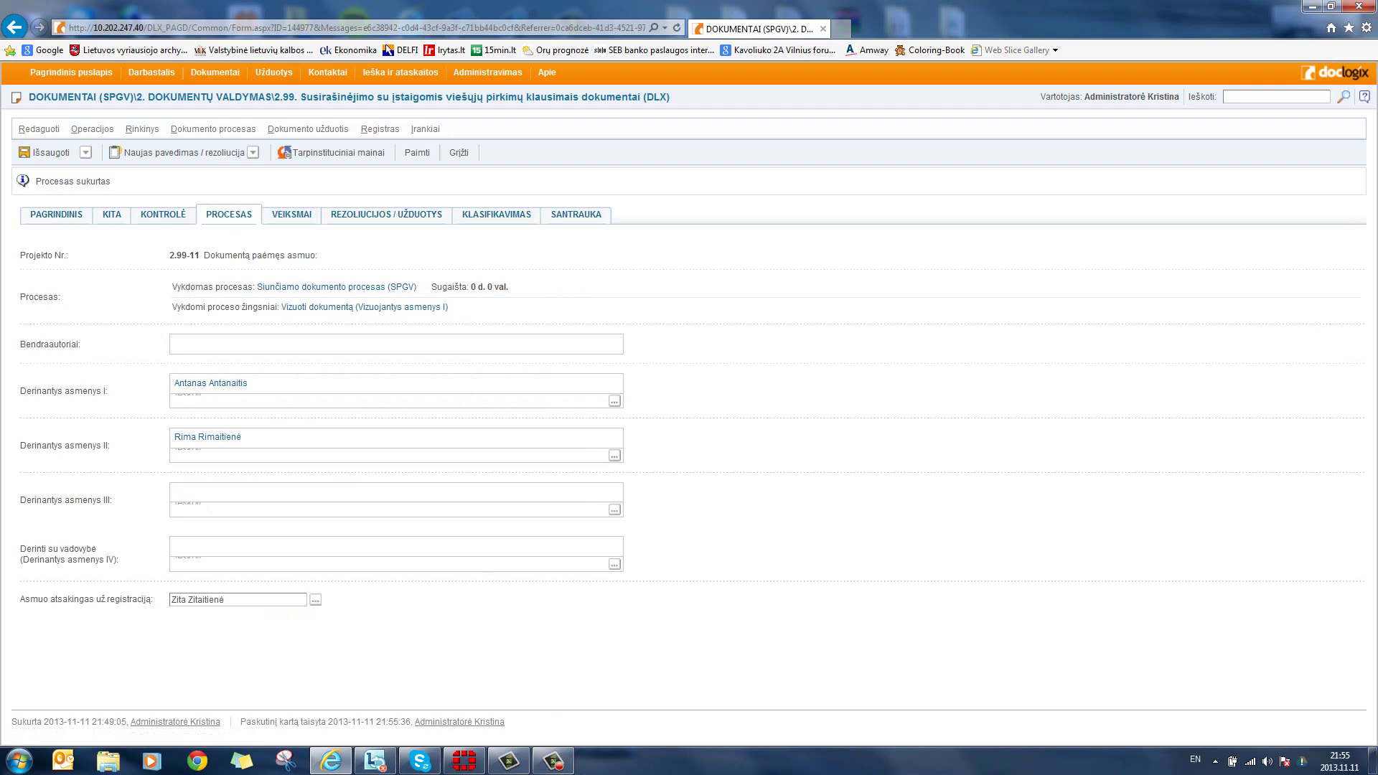
{"action": "left_click", "coordinate": [553, 760]}
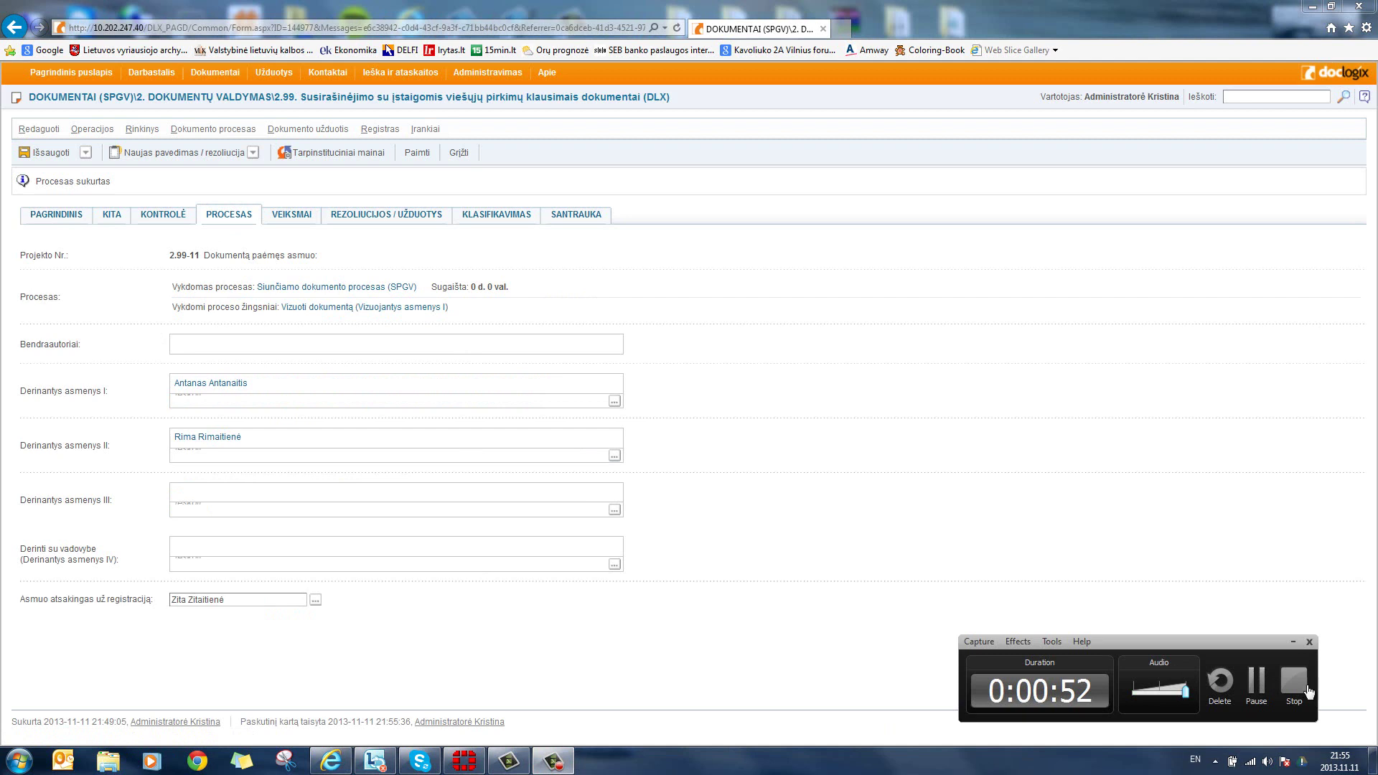
{"action": "left_click", "coordinate": [1255, 691]}
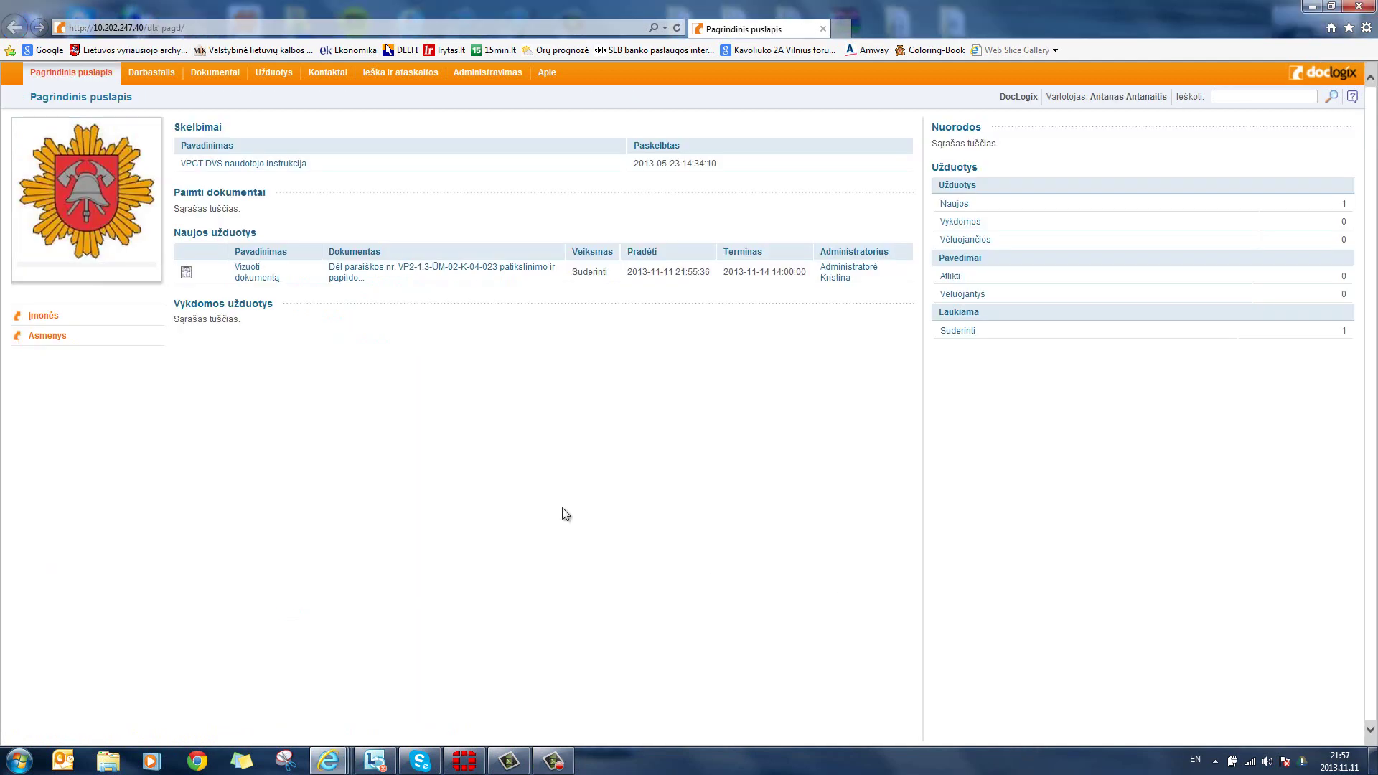
{"action": "left_click", "coordinate": [551, 763]}
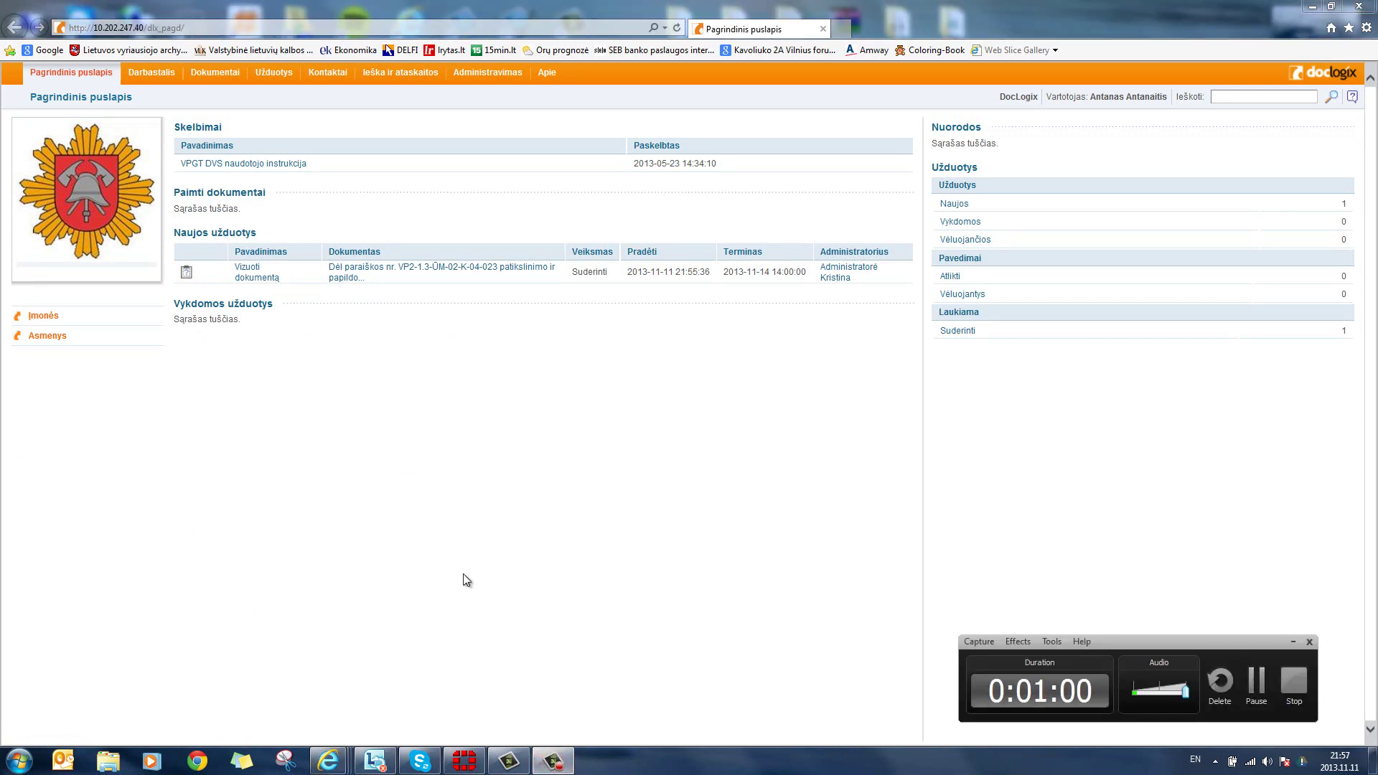
Step: Open the document of the new Vizuoti dokumentą task and preview its DLX_blankas attachment
{"action": "left_click", "coordinate": [356, 275]}
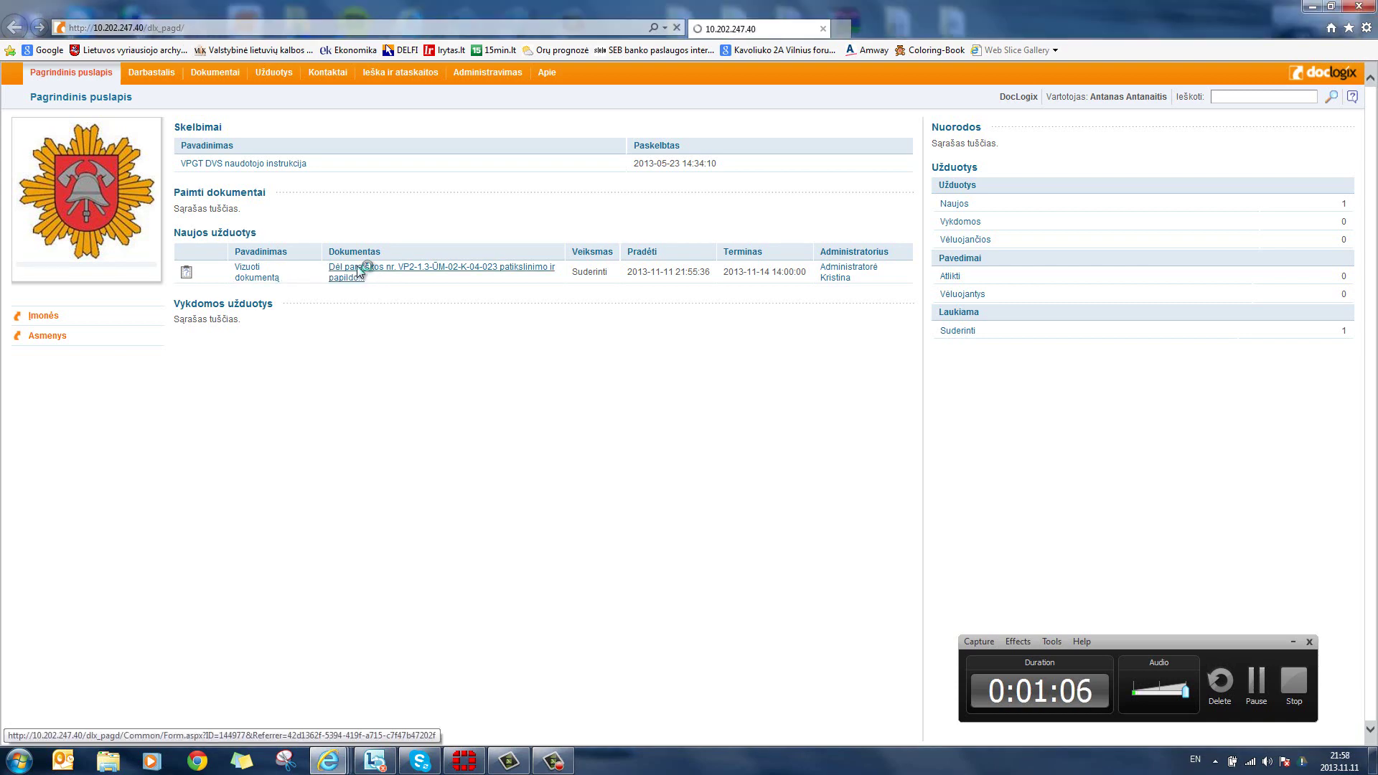
{"action": "scroll", "coordinate": [319, 393], "scroll_direction": "down", "scroll_amount": 3}
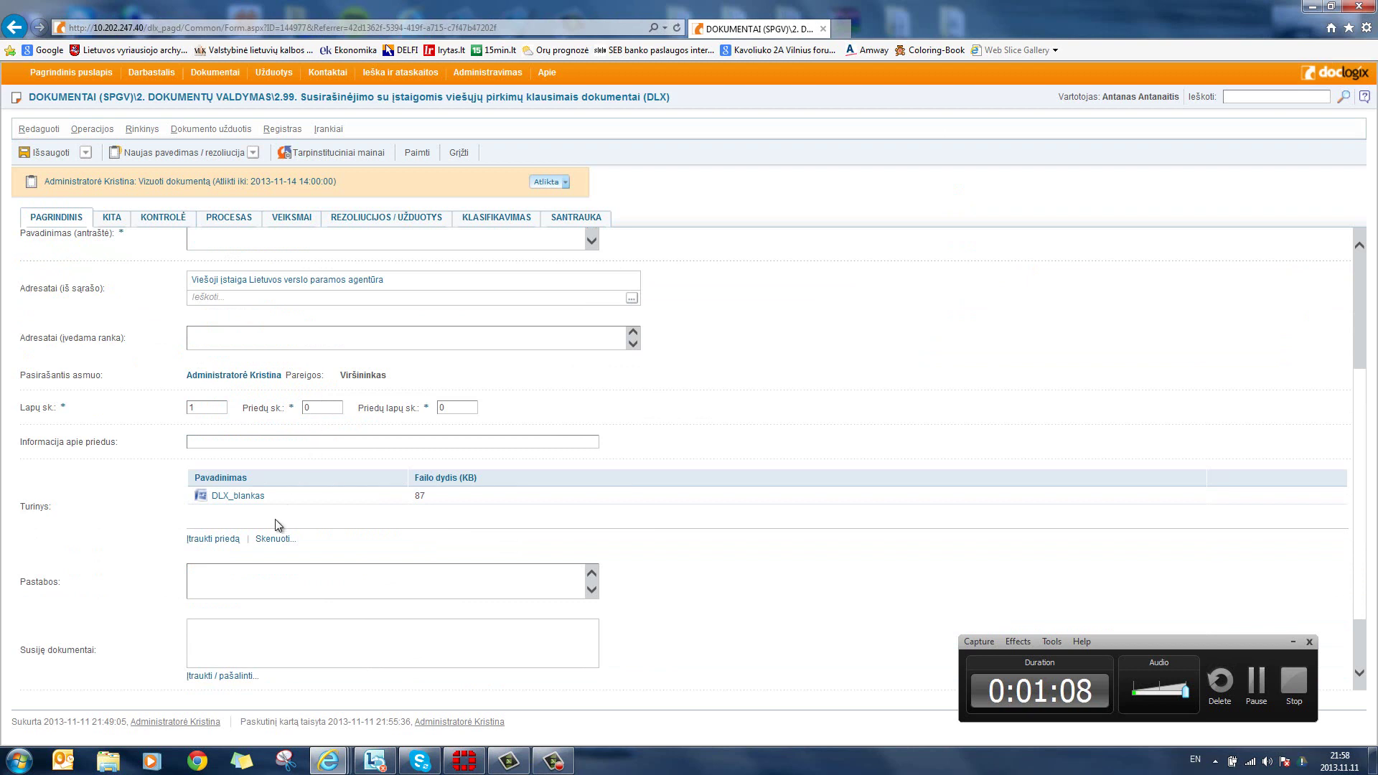
{"action": "mouse_move", "coordinate": [244, 505]}
{"action": "left_click", "coordinate": [1257, 683]}
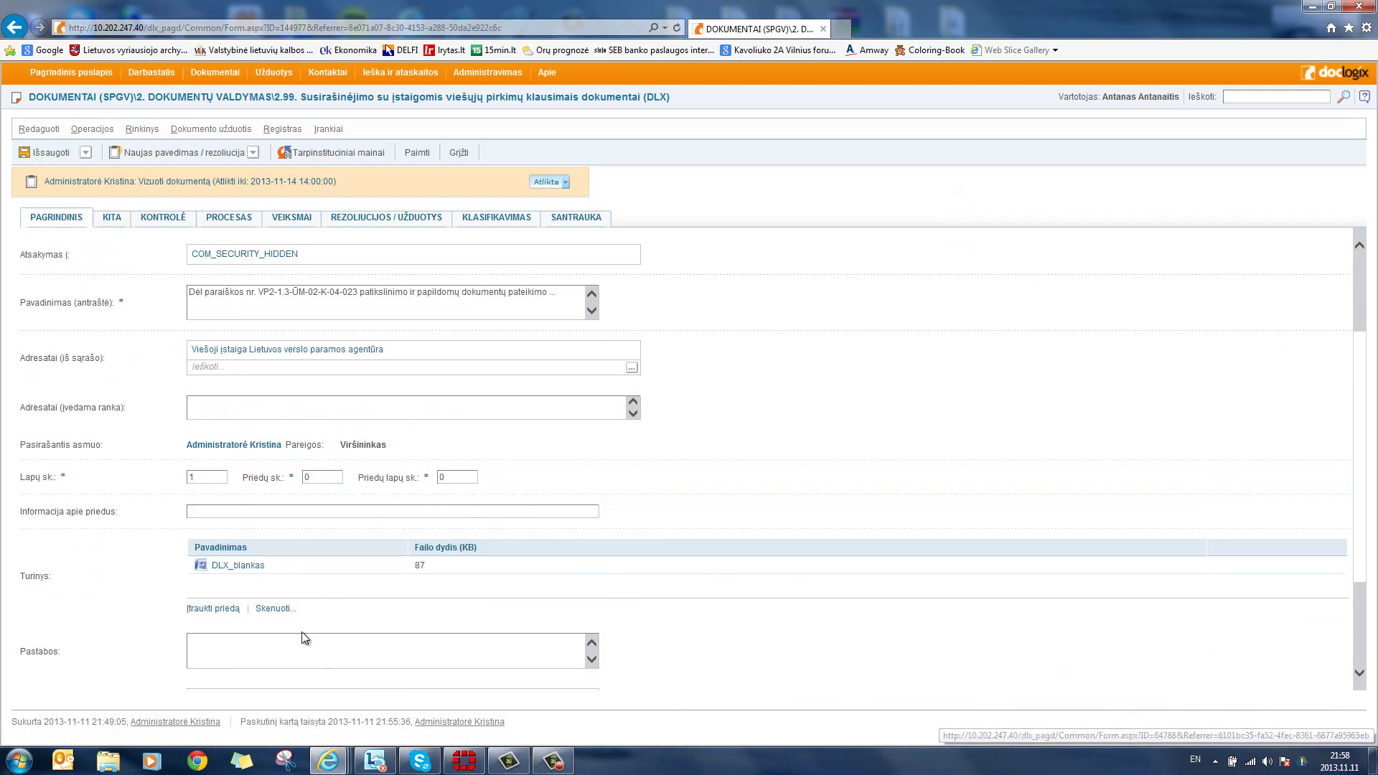
{"action": "left_click", "coordinate": [240, 566]}
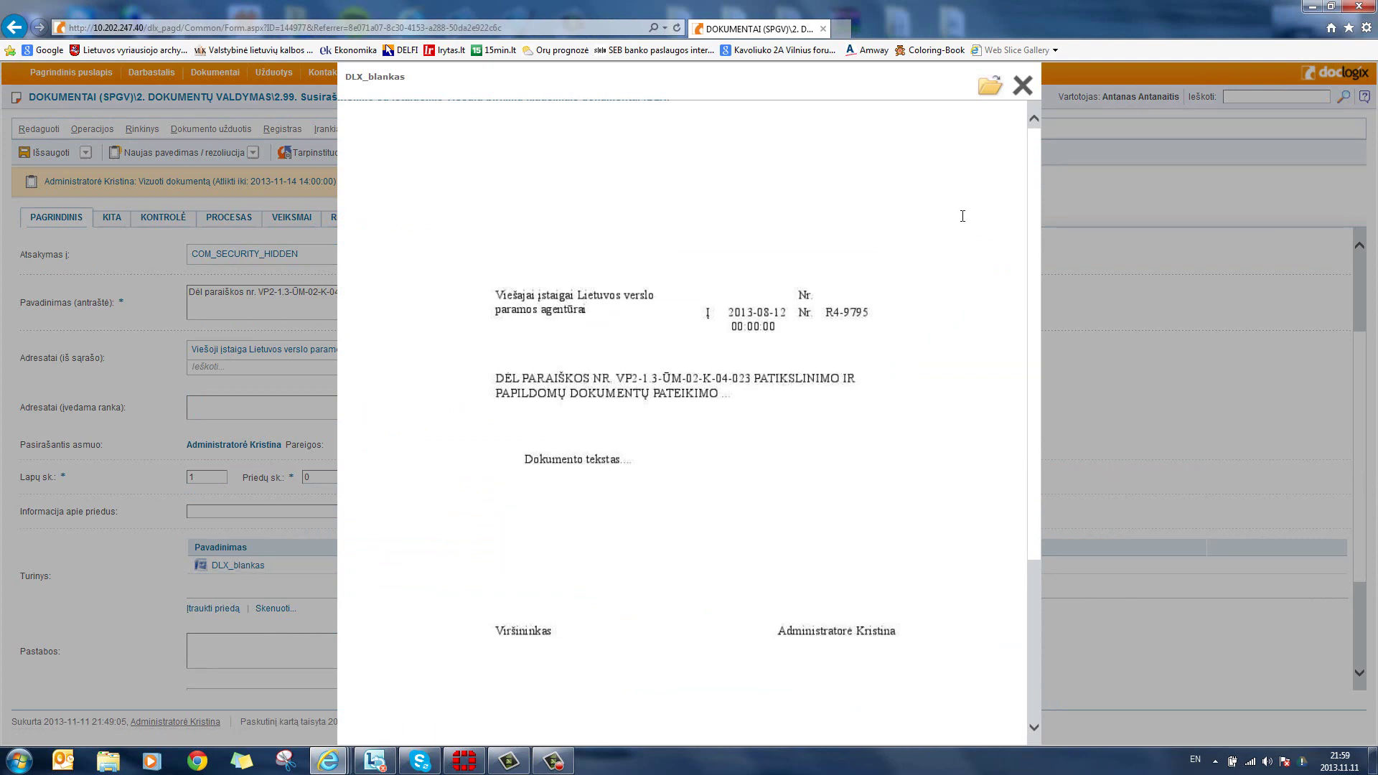
{"action": "left_click", "coordinate": [1022, 87]}
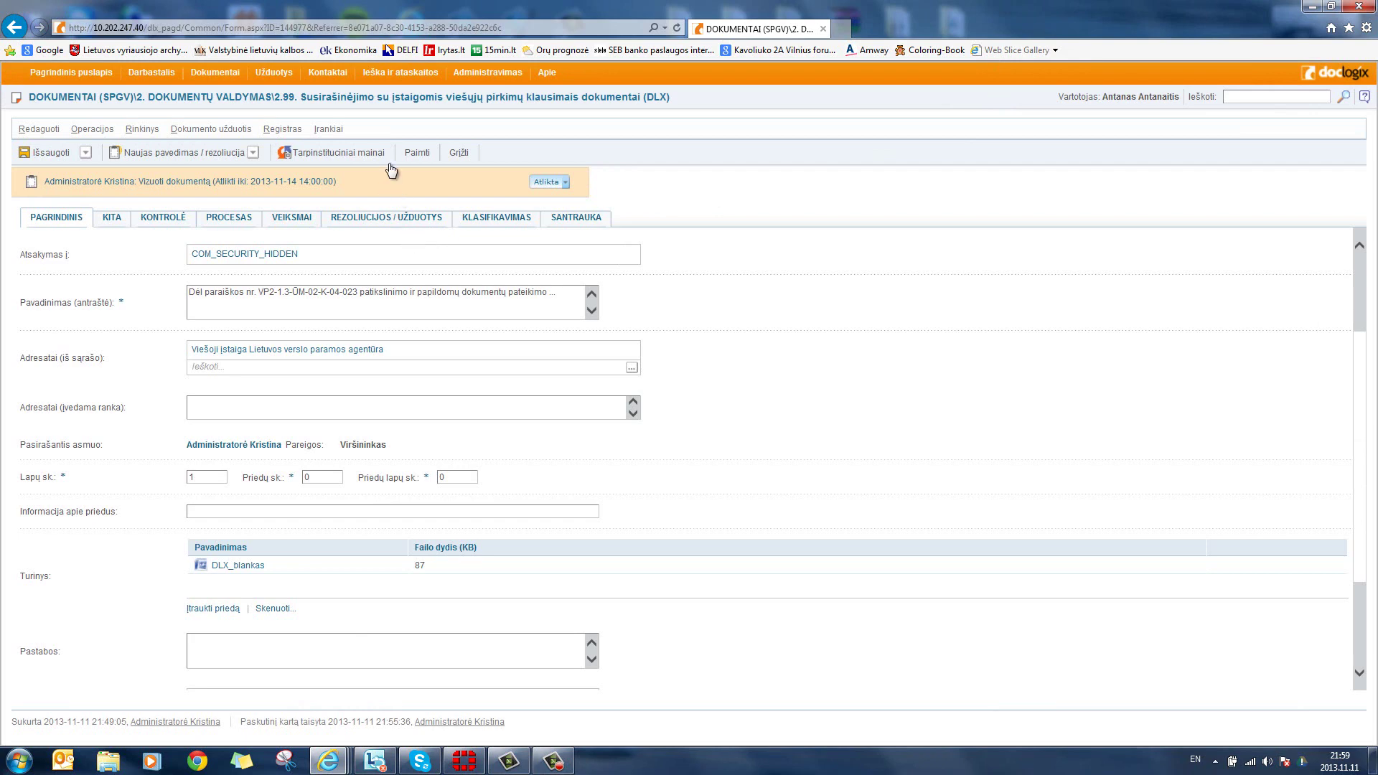
Step: Check out the document and open DLX_blankas in Word, signing in with the reviewer's user name and account password
{"action": "left_click", "coordinate": [411, 157]}
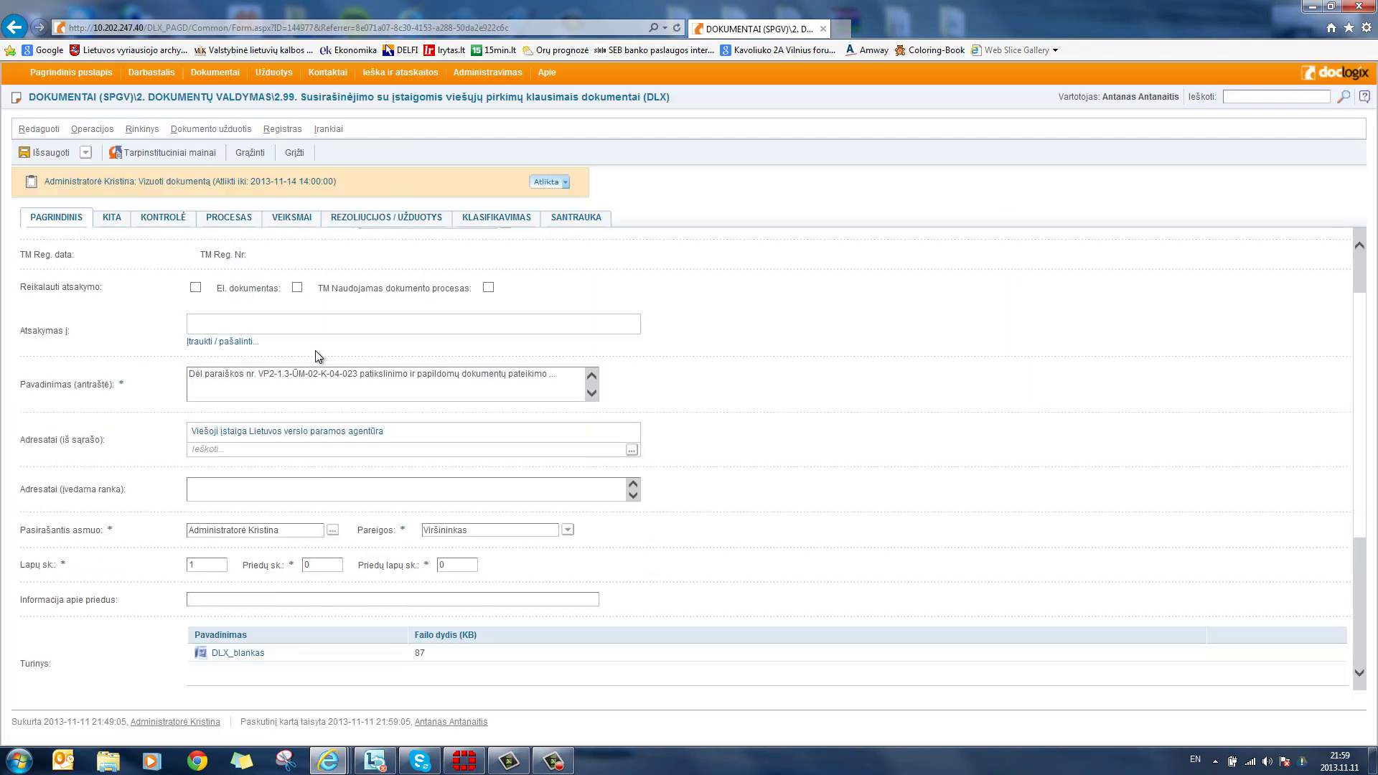
{"action": "left_click", "coordinate": [249, 655]}
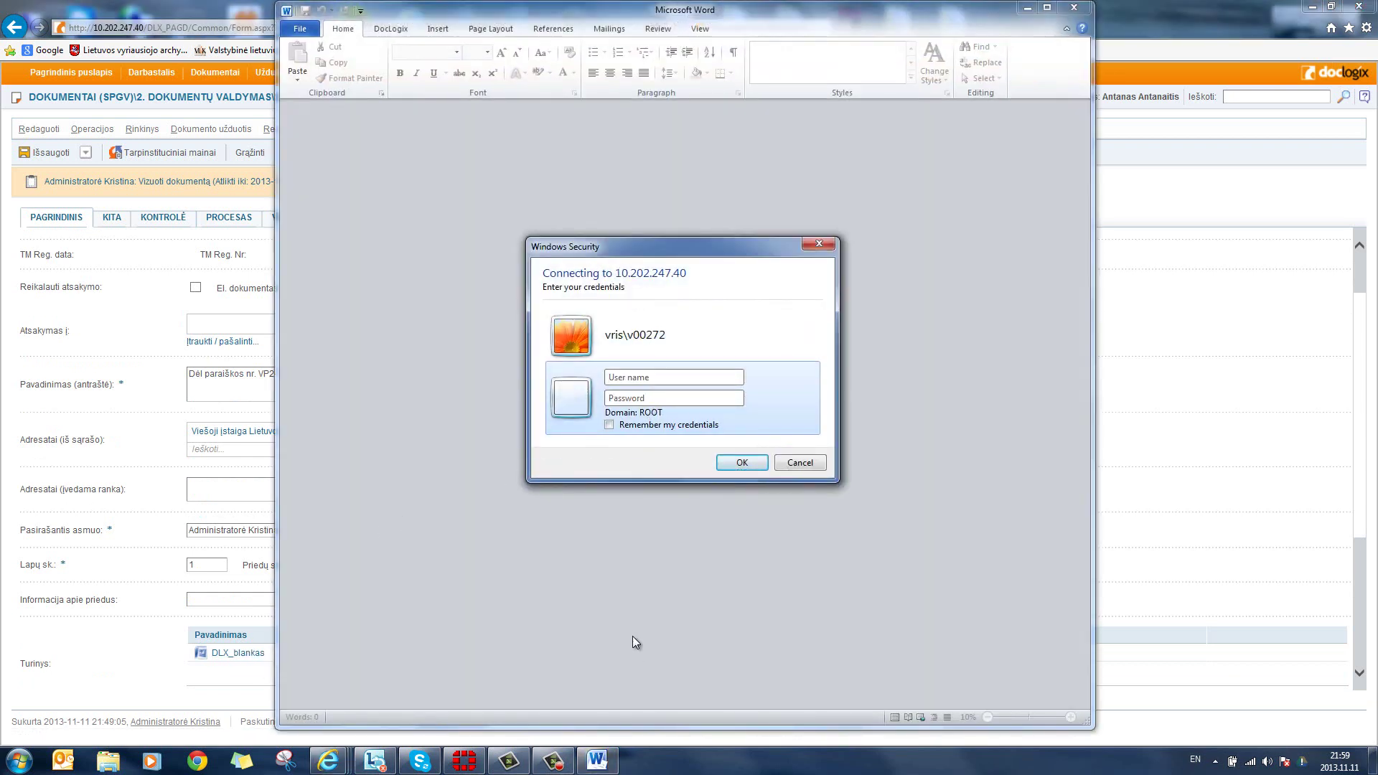
{"action": "left_click", "coordinate": [673, 378]}
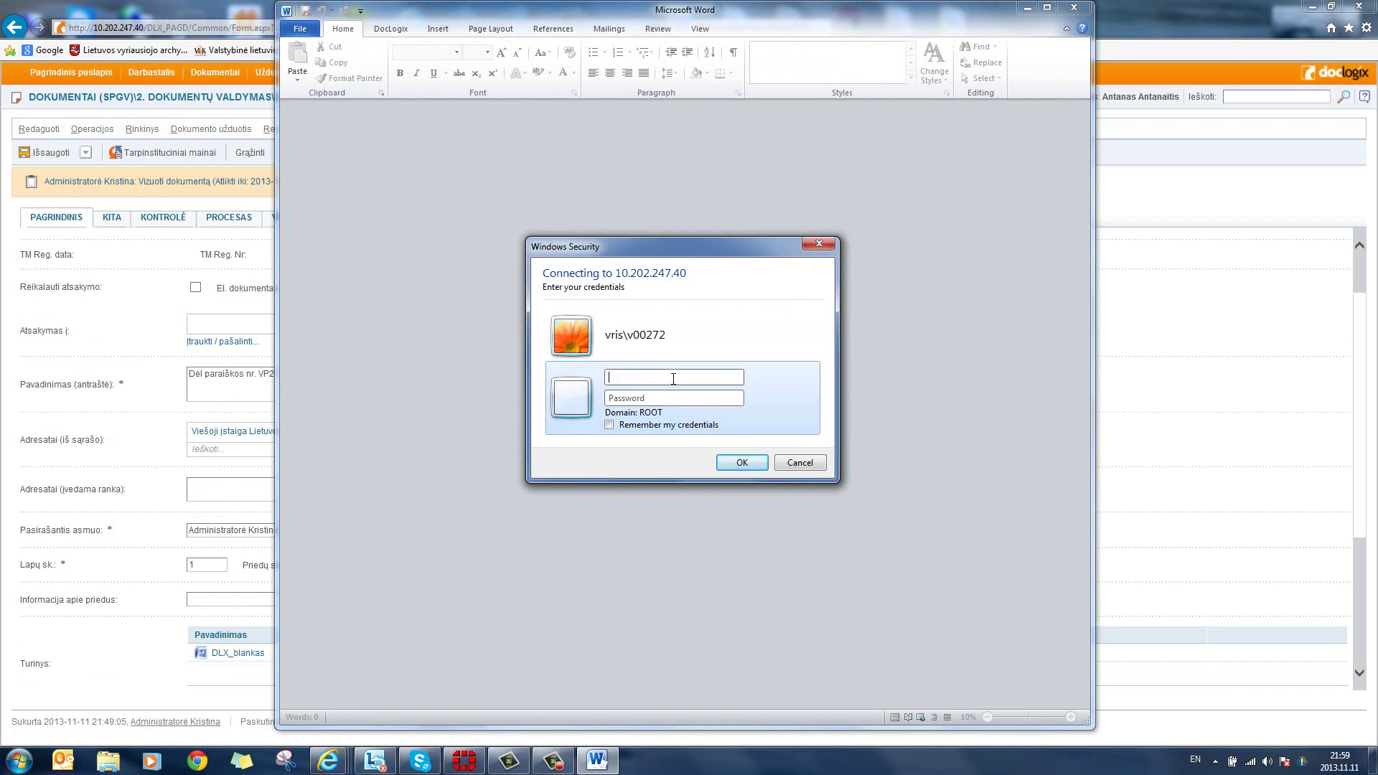
{"action": "key", "text": "ctrl+v"}
{"action": "left_click", "coordinate": [670, 397]}
{"action": "type", "text": "*******"}
{"action": "left_click", "coordinate": [742, 461]}
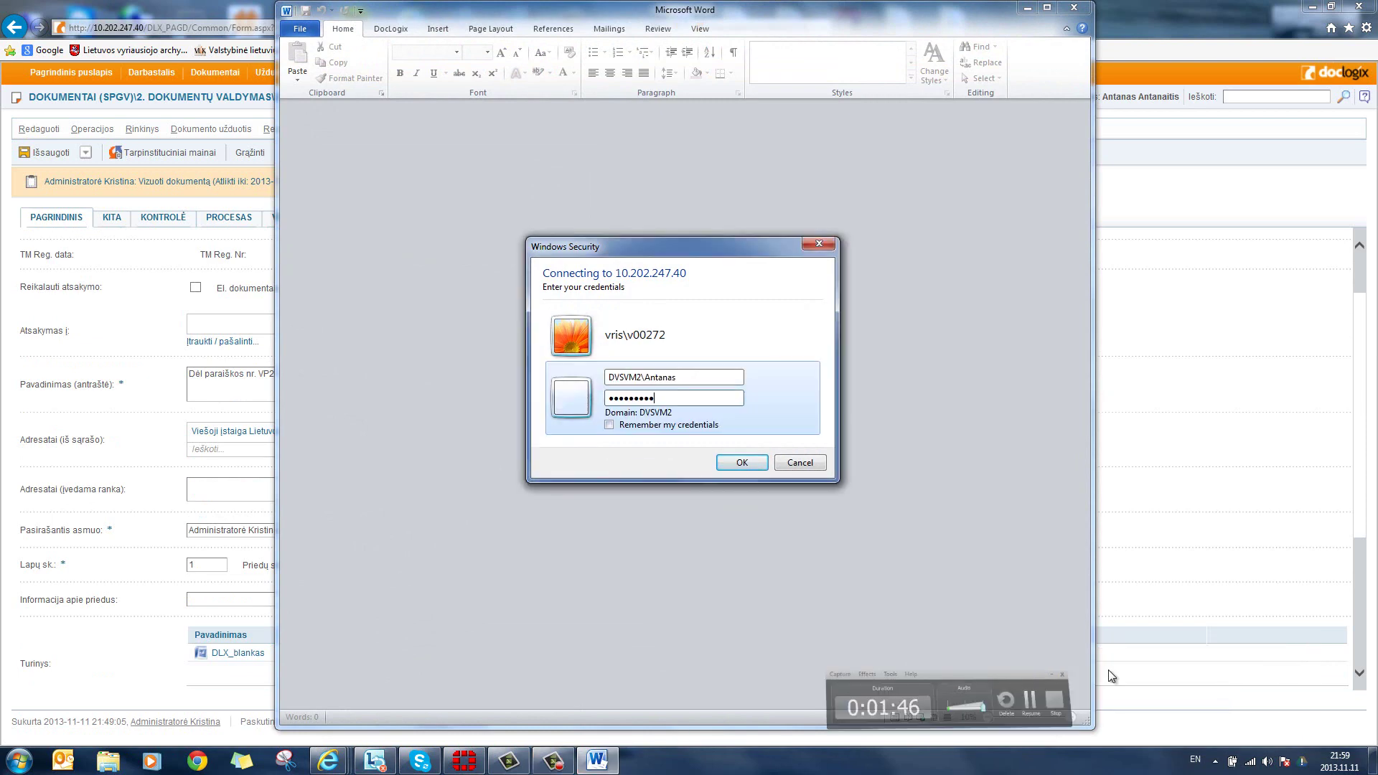
{"action": "left_click", "coordinate": [742, 462]}
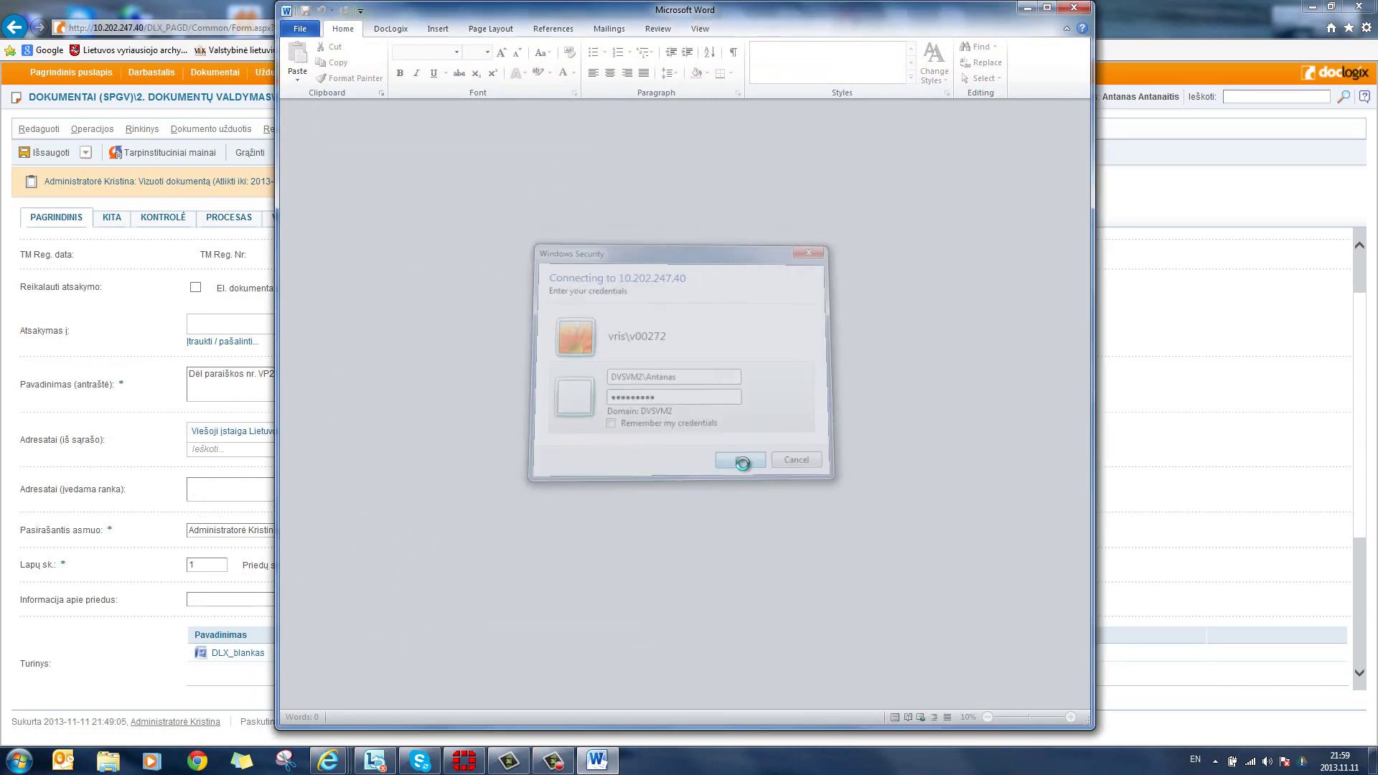
{"action": "left_click", "coordinate": [743, 465]}
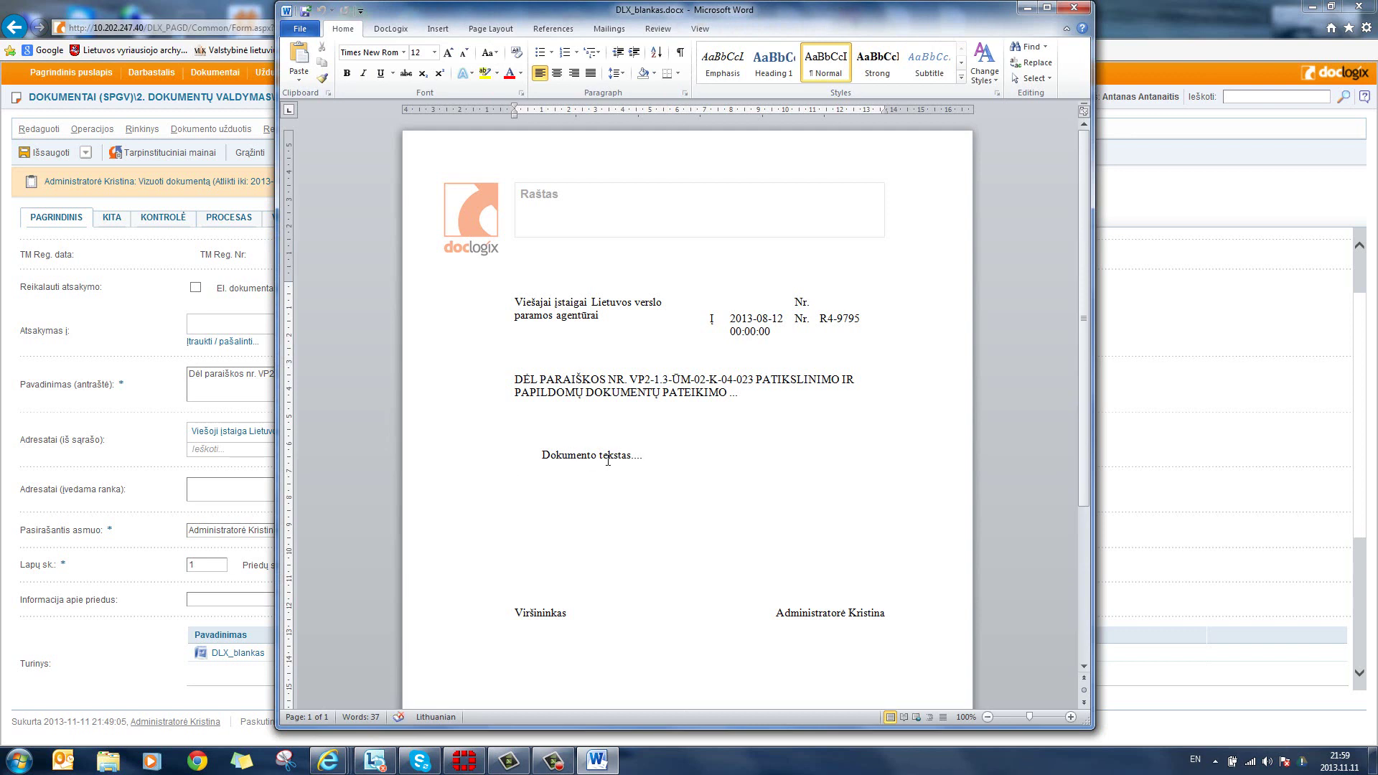
Step: Add the comment "???" to "tekstas..." in the body line "Dokumento tekstas...", and save and close the file
{"action": "left_click_drag", "start_coordinate": [600, 457], "coordinate": [643, 458]}
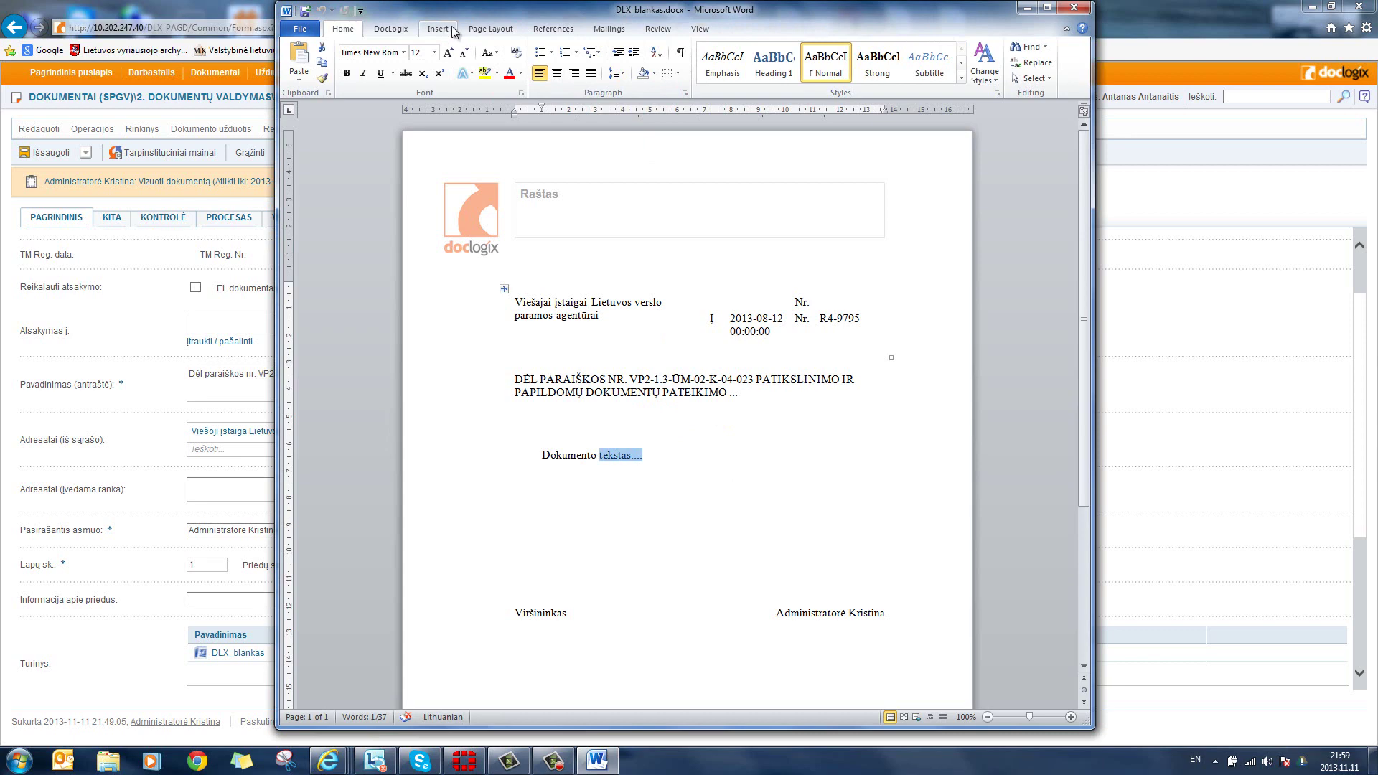
{"action": "left_click", "coordinate": [553, 761]}
{"action": "left_click", "coordinate": [1256, 681]}
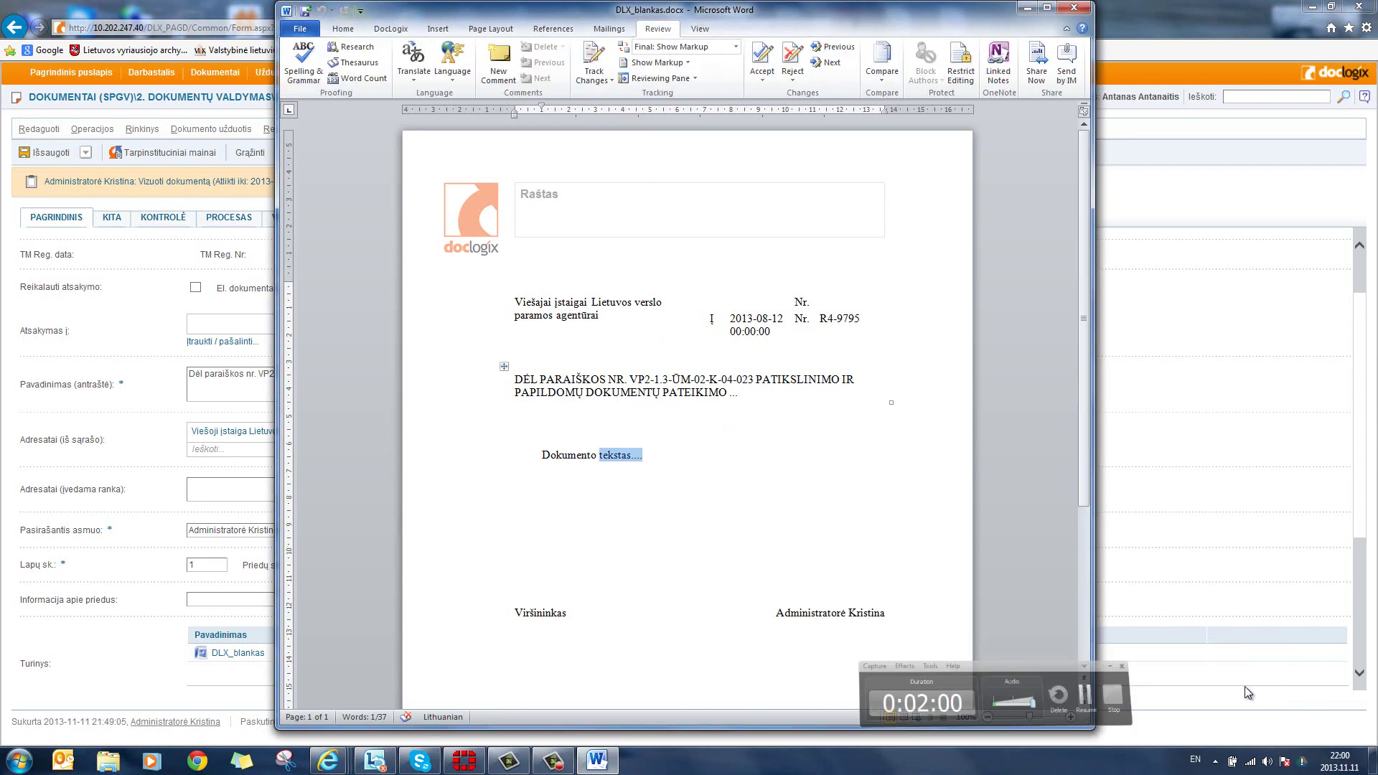
{"action": "left_click", "coordinate": [498, 66]}
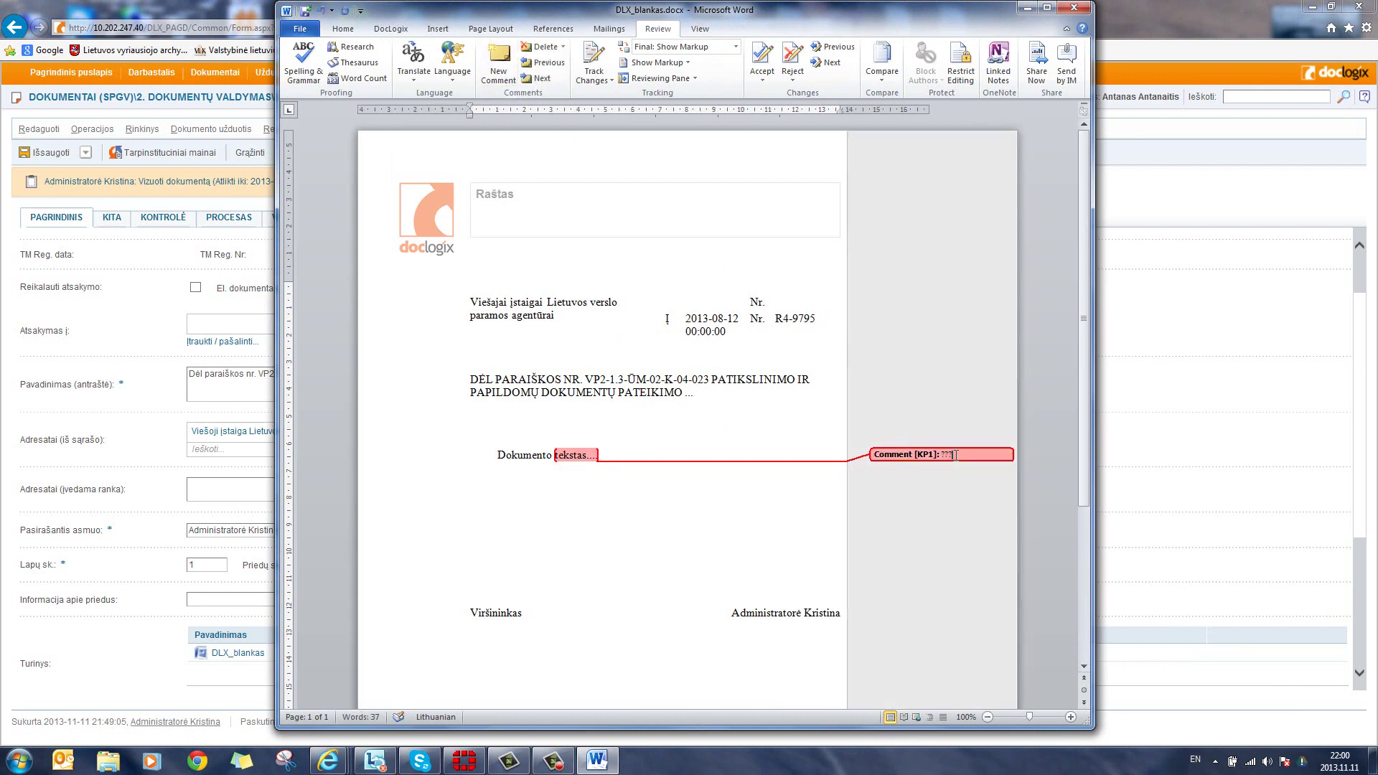
{"action": "left_click", "coordinate": [305, 13]}
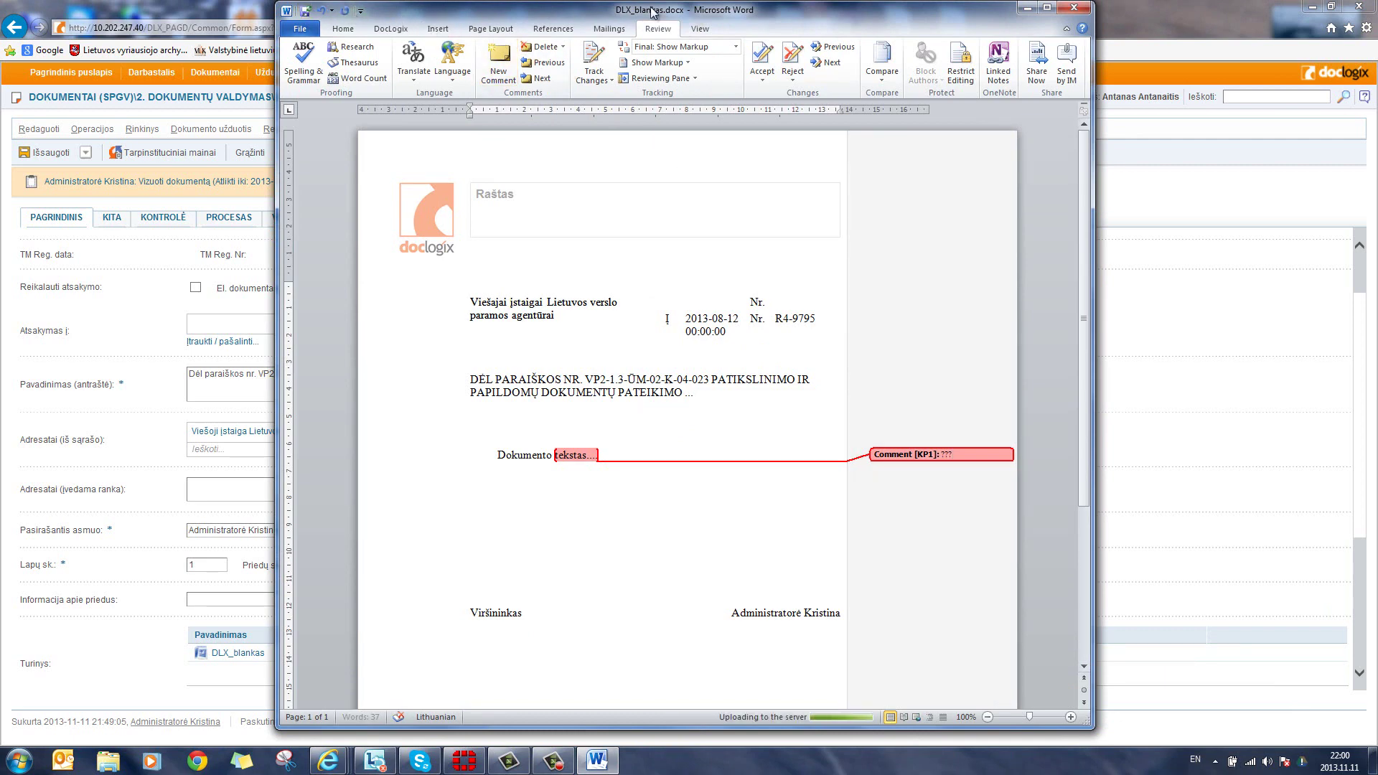
{"action": "left_click", "coordinate": [1079, 9]}
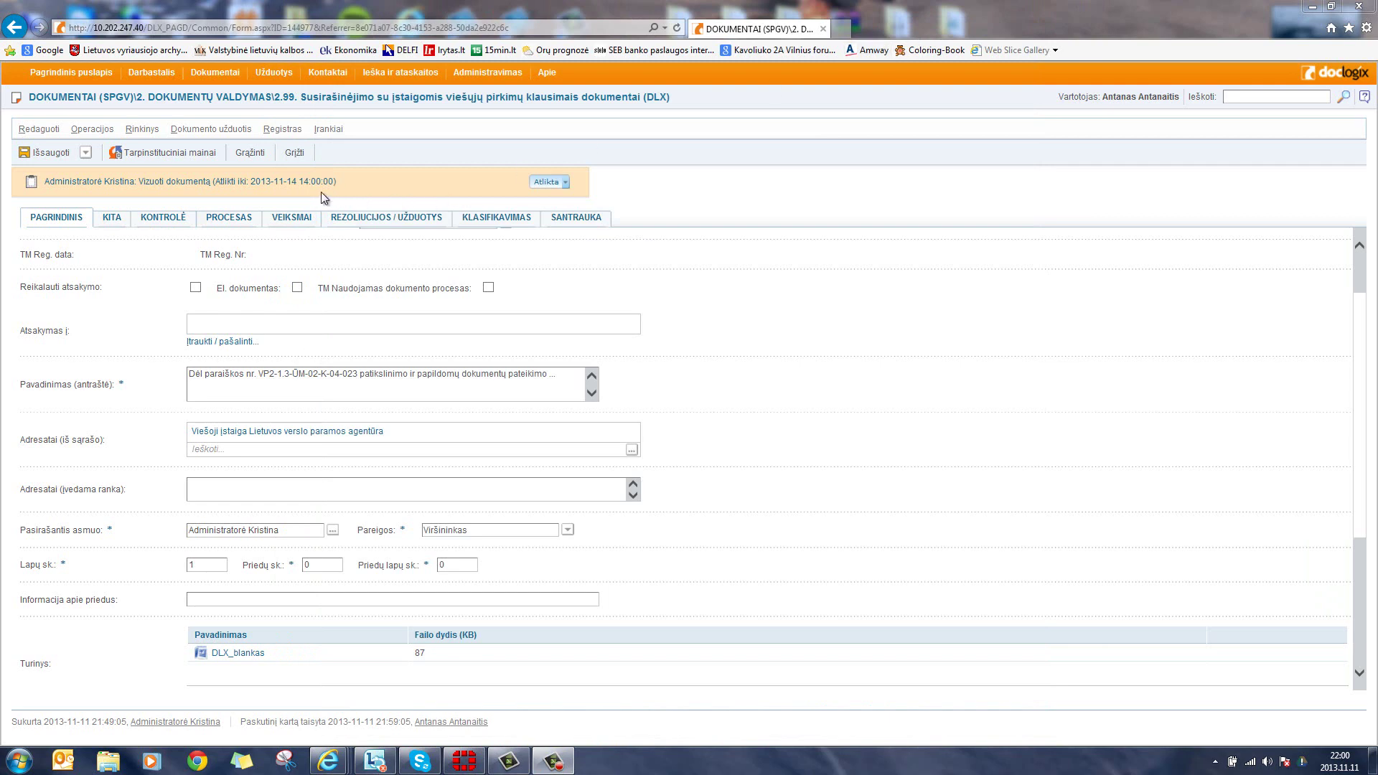
Step: Check the document back in and reject it in the approval task with the comment "Pastabos pateiktos dokumente"
{"action": "left_click", "coordinate": [256, 153]}
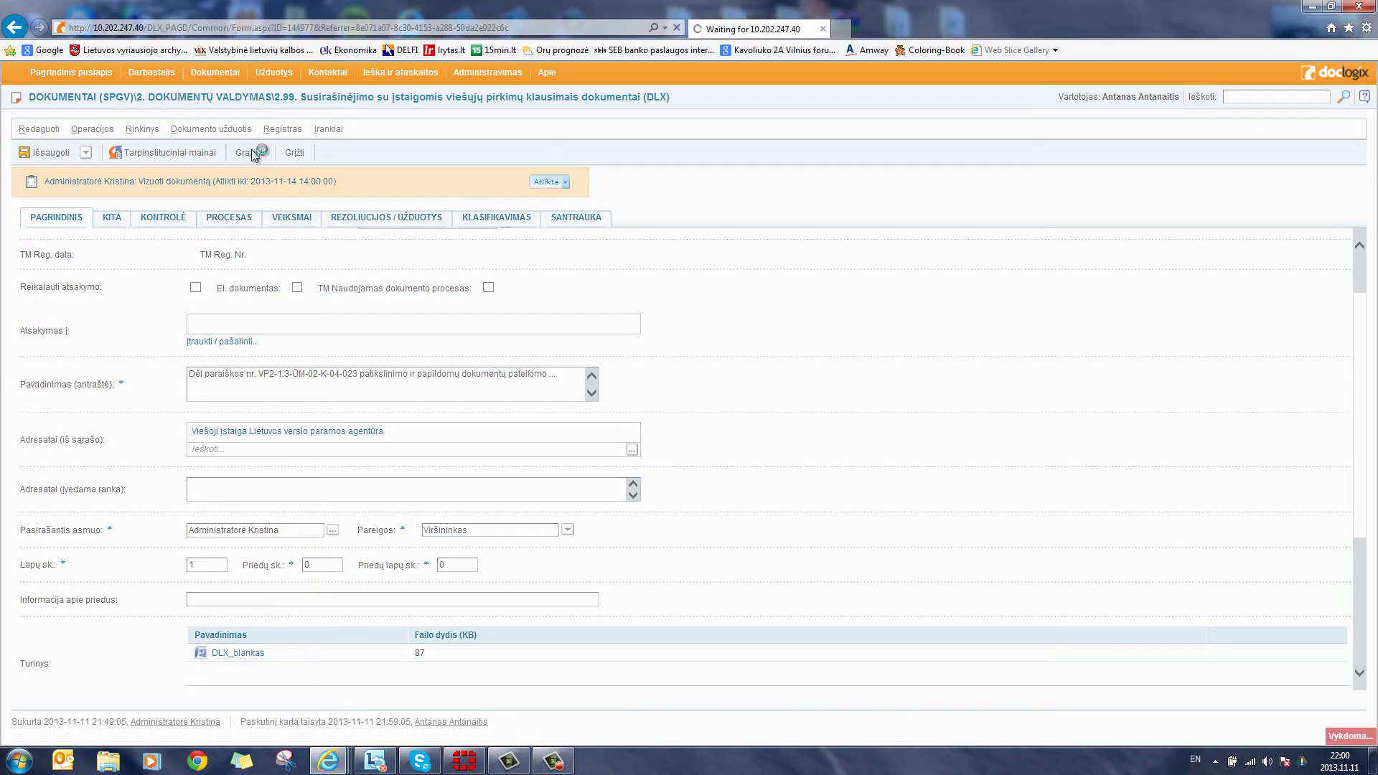
{"action": "left_click", "coordinate": [543, 183]}
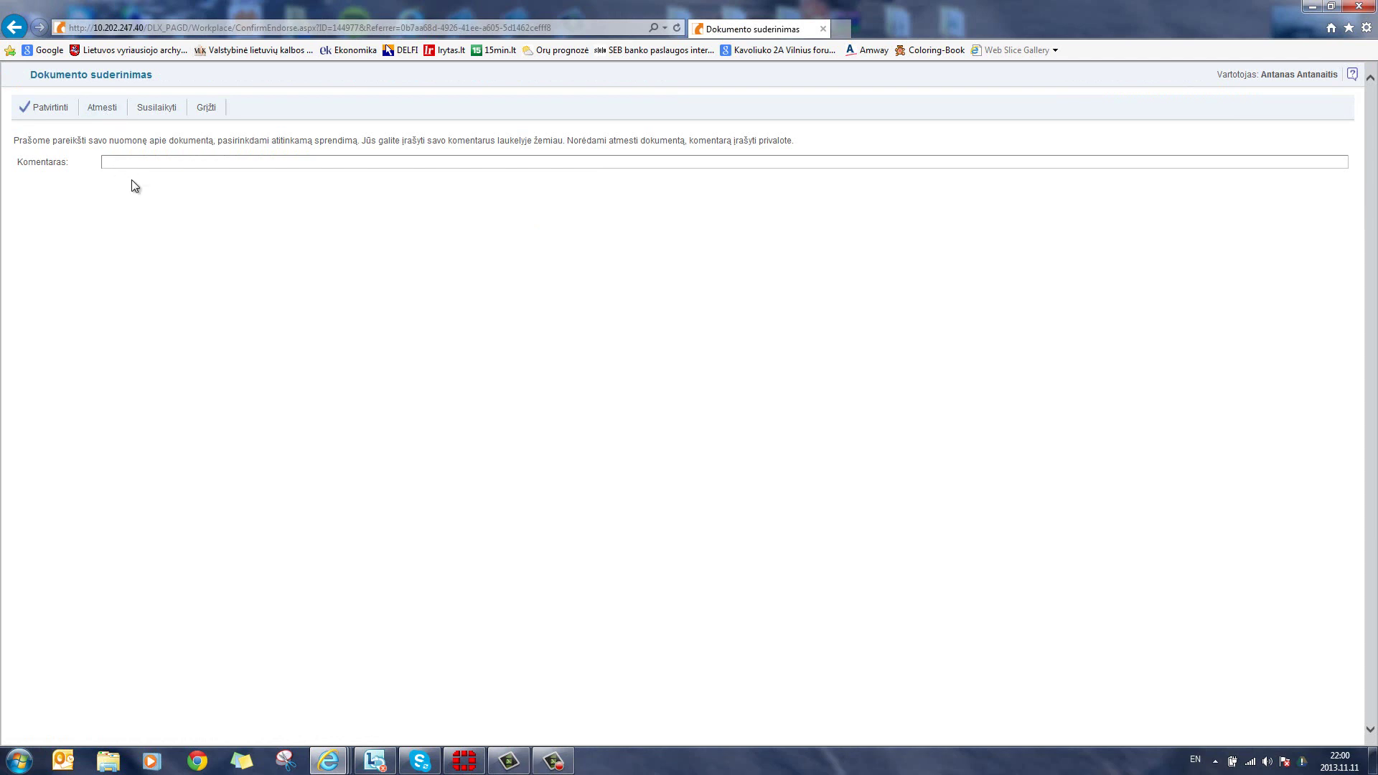
{"action": "type", "text": "Pastabos pateiktos dokumento"}
{"action": "key", "text": "BackSpace"}
{"action": "type", "text": "e"}
{"action": "left_click", "coordinate": [102, 109]}
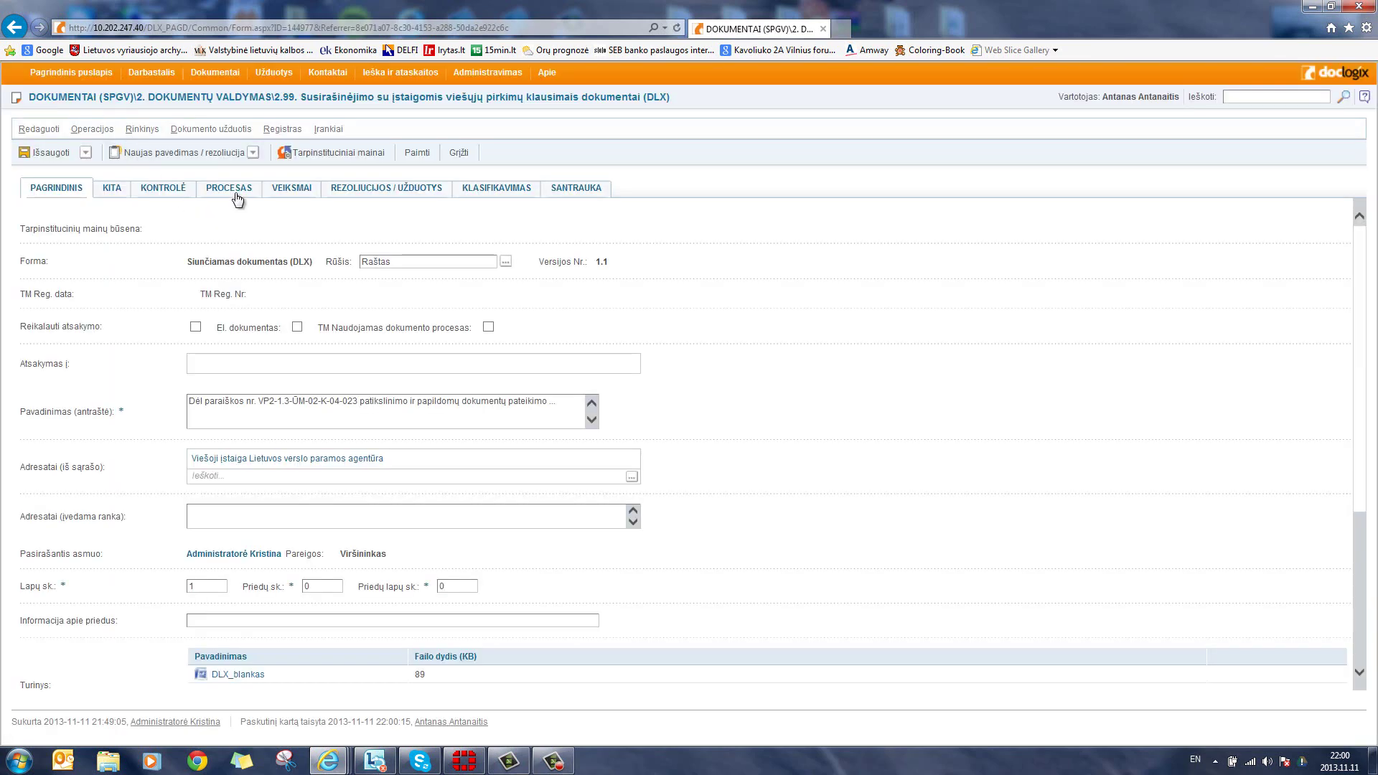
Step: Examine the document's process information to see which process step is being carried out
{"action": "left_click", "coordinate": [237, 197]}
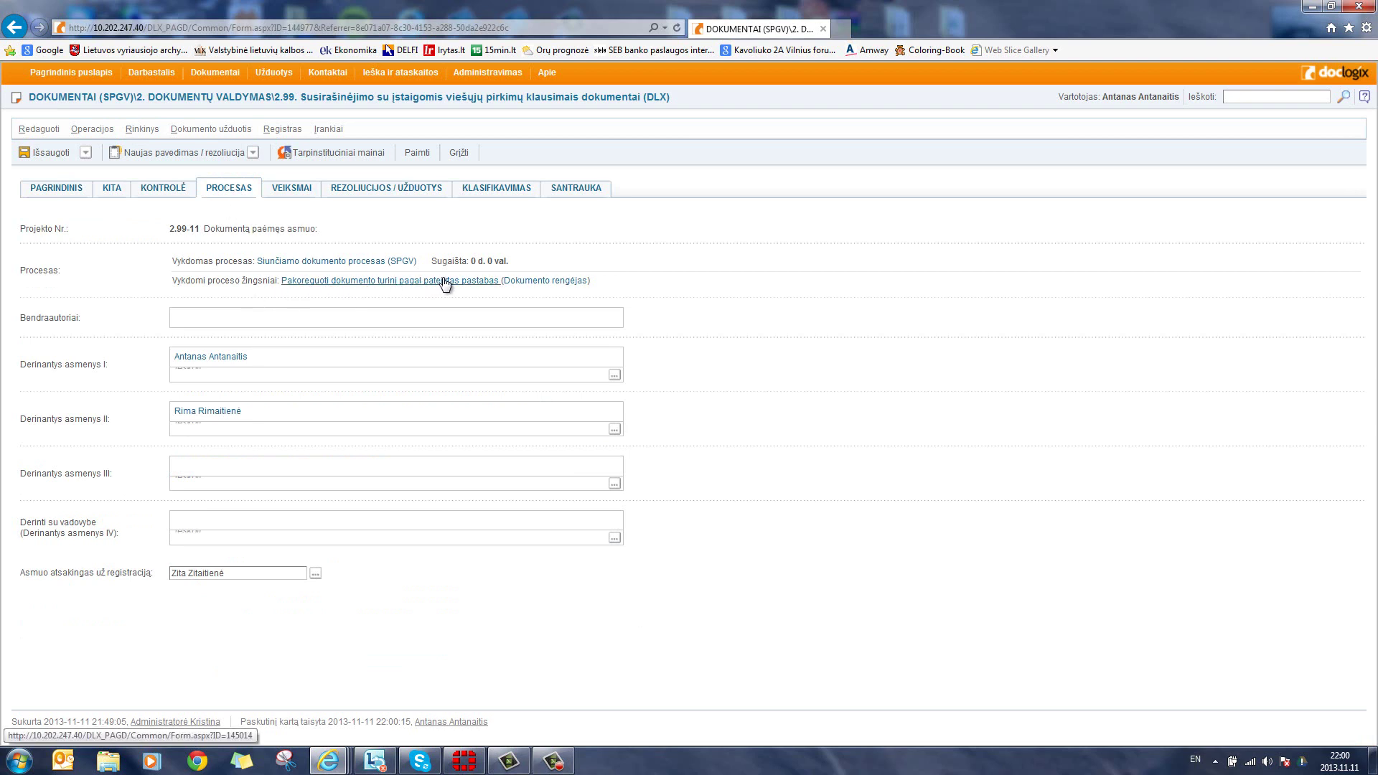
{"action": "left_click", "coordinate": [553, 761]}
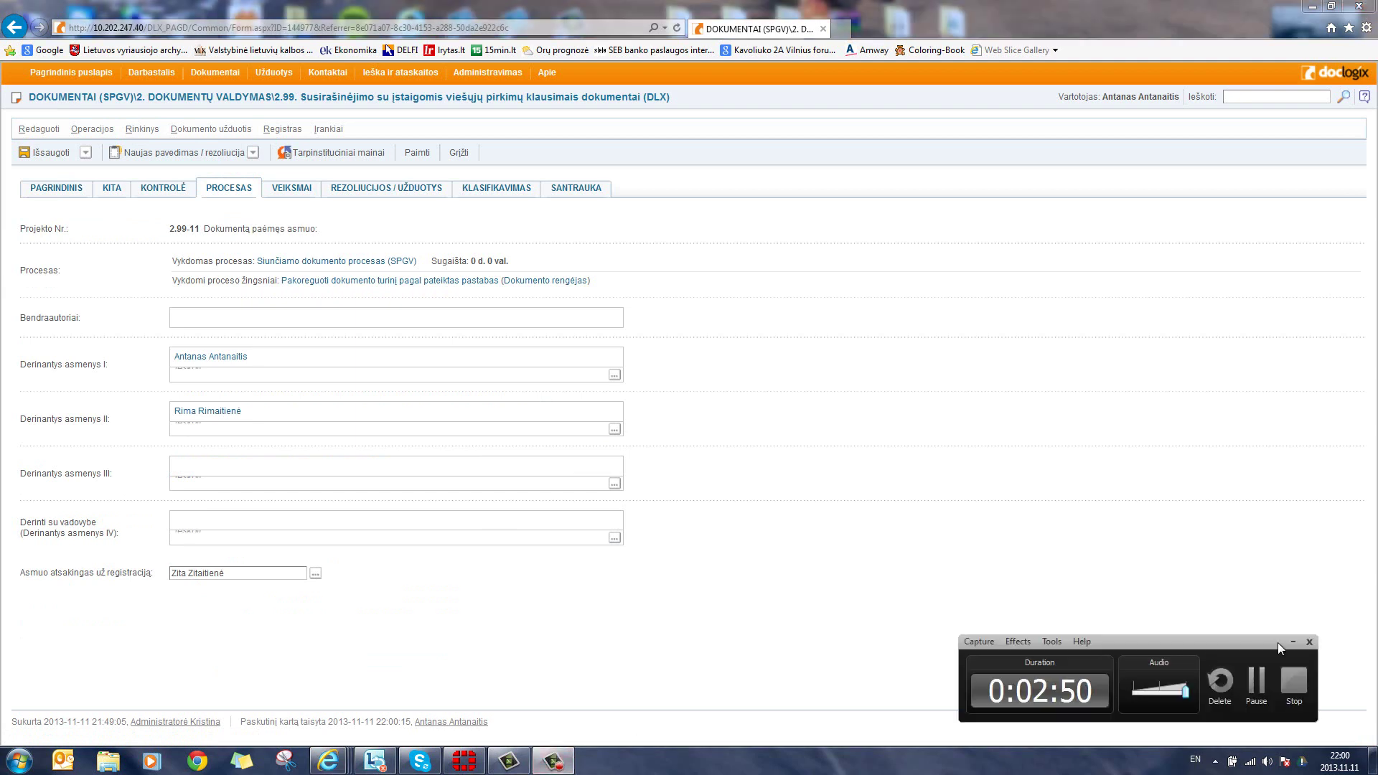
{"action": "left_click", "coordinate": [1256, 682]}
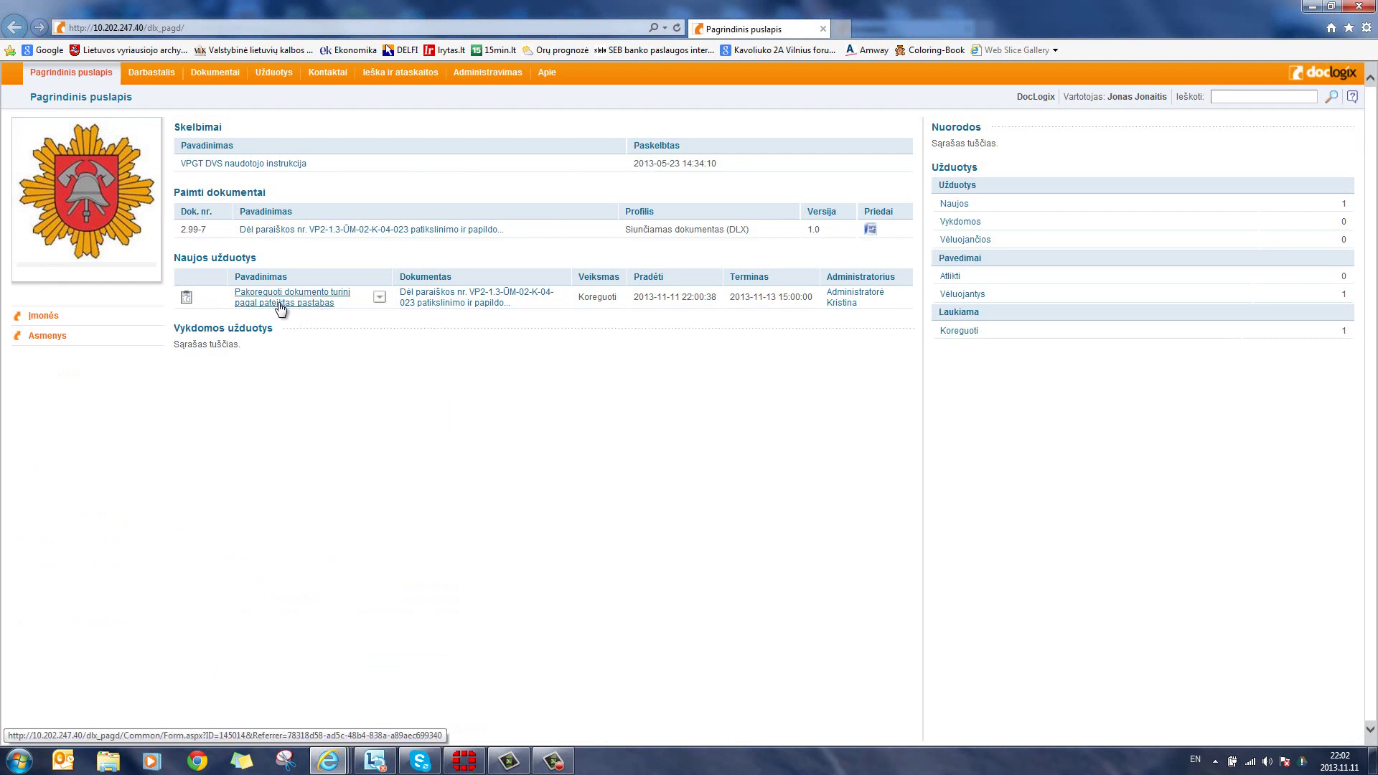
Step: Open the document of the new task "Pakoreguoti dokumento turinį pagal pateiktas pastabas" and check it out for editing
{"action": "left_click", "coordinate": [426, 306]}
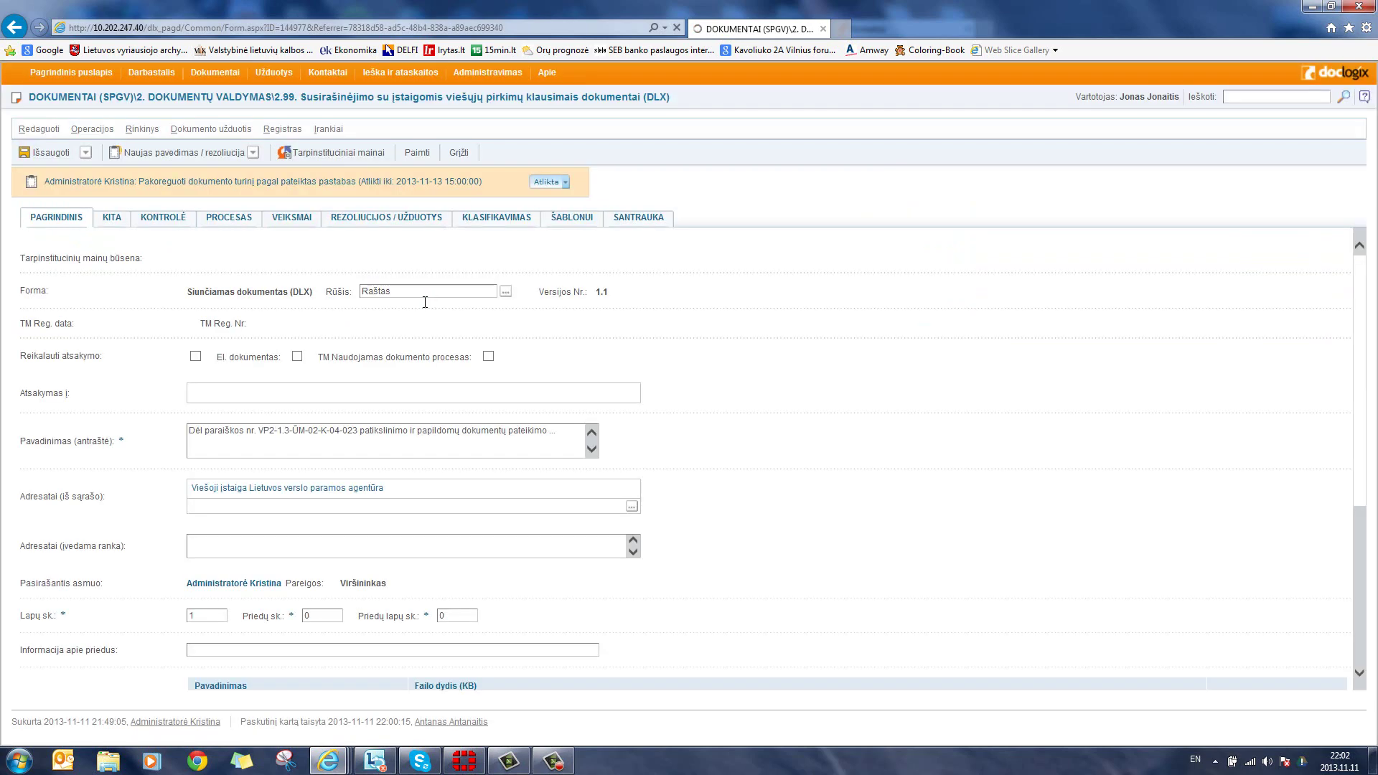
{"action": "left_click", "coordinate": [415, 155]}
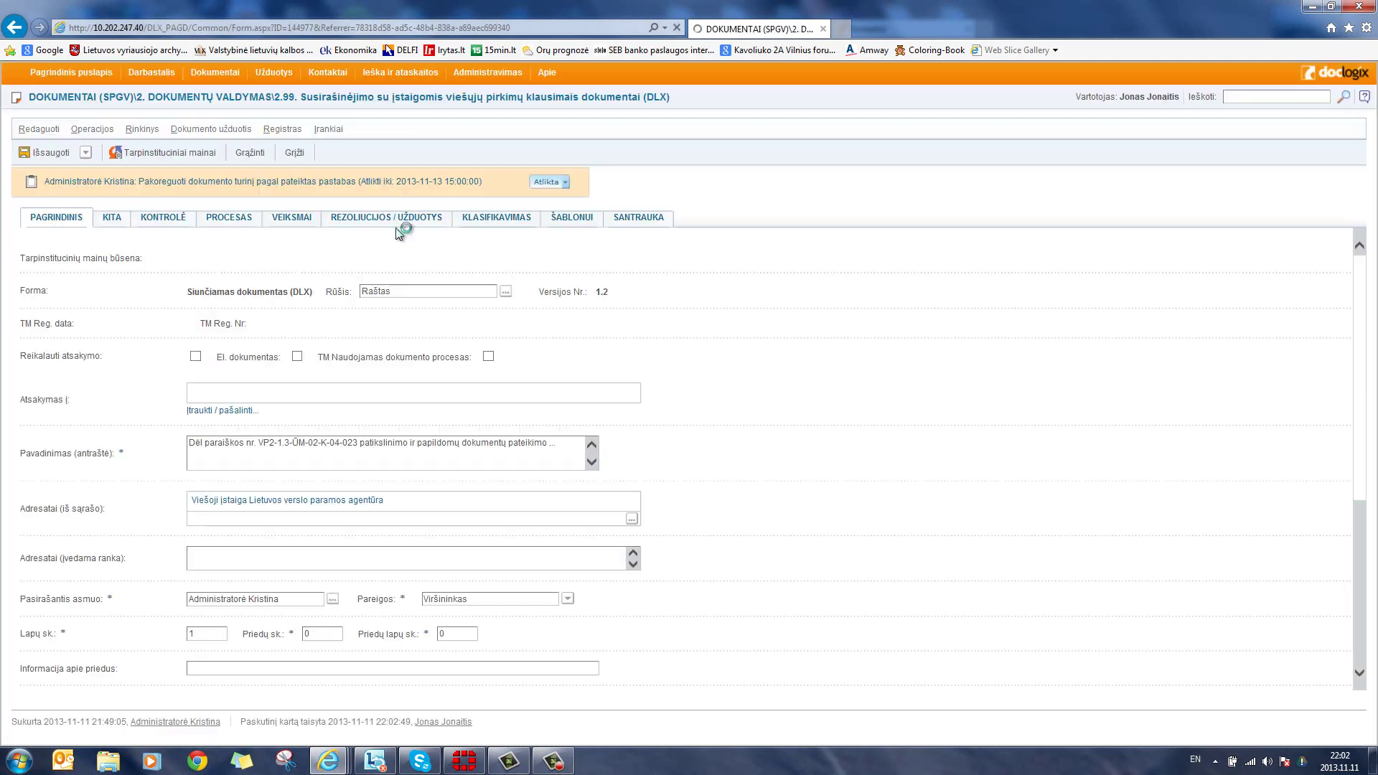
Step: Open the attached DLX_blankas file for editing in Word, signing in with another account's user name and password
{"action": "scroll", "coordinate": [251, 613], "scroll_direction": "down", "scroll_amount": 3}
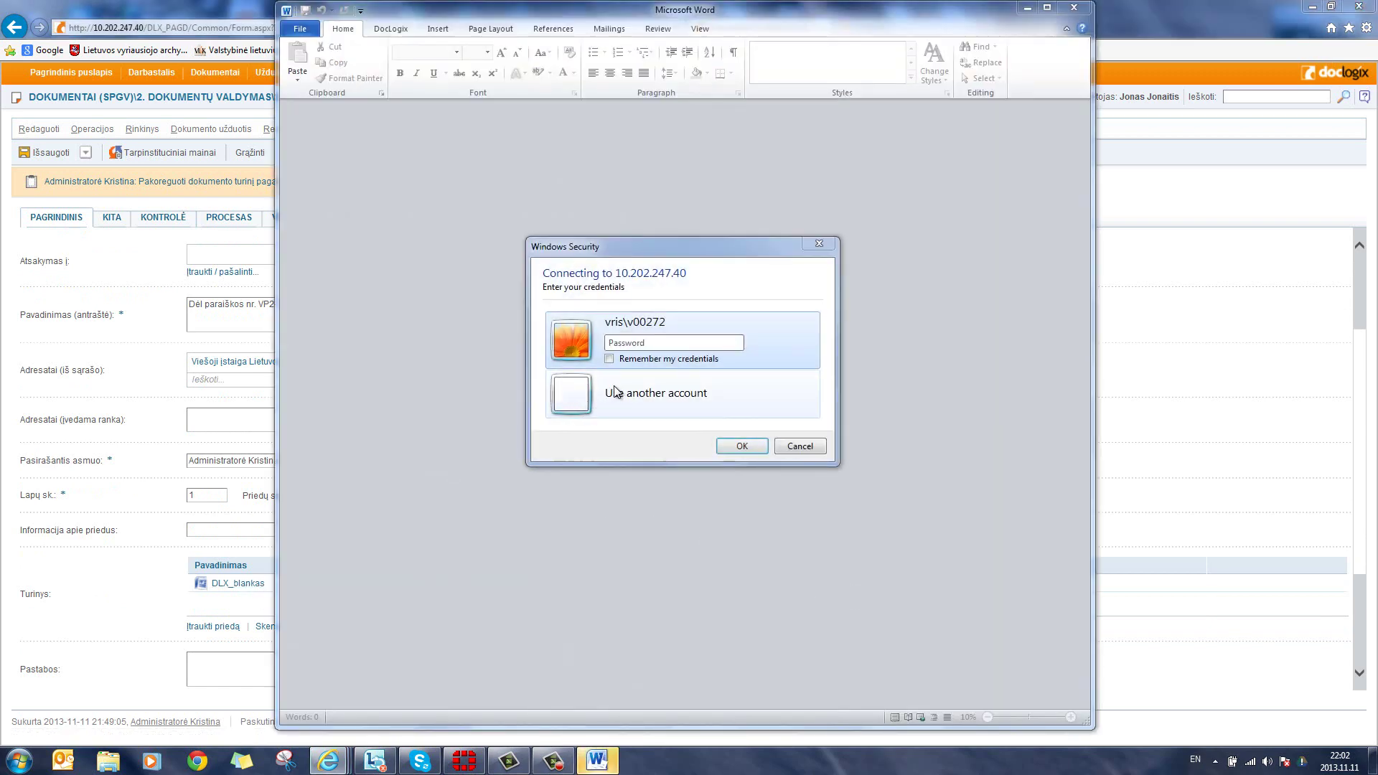
{"action": "left_click", "coordinate": [615, 391]}
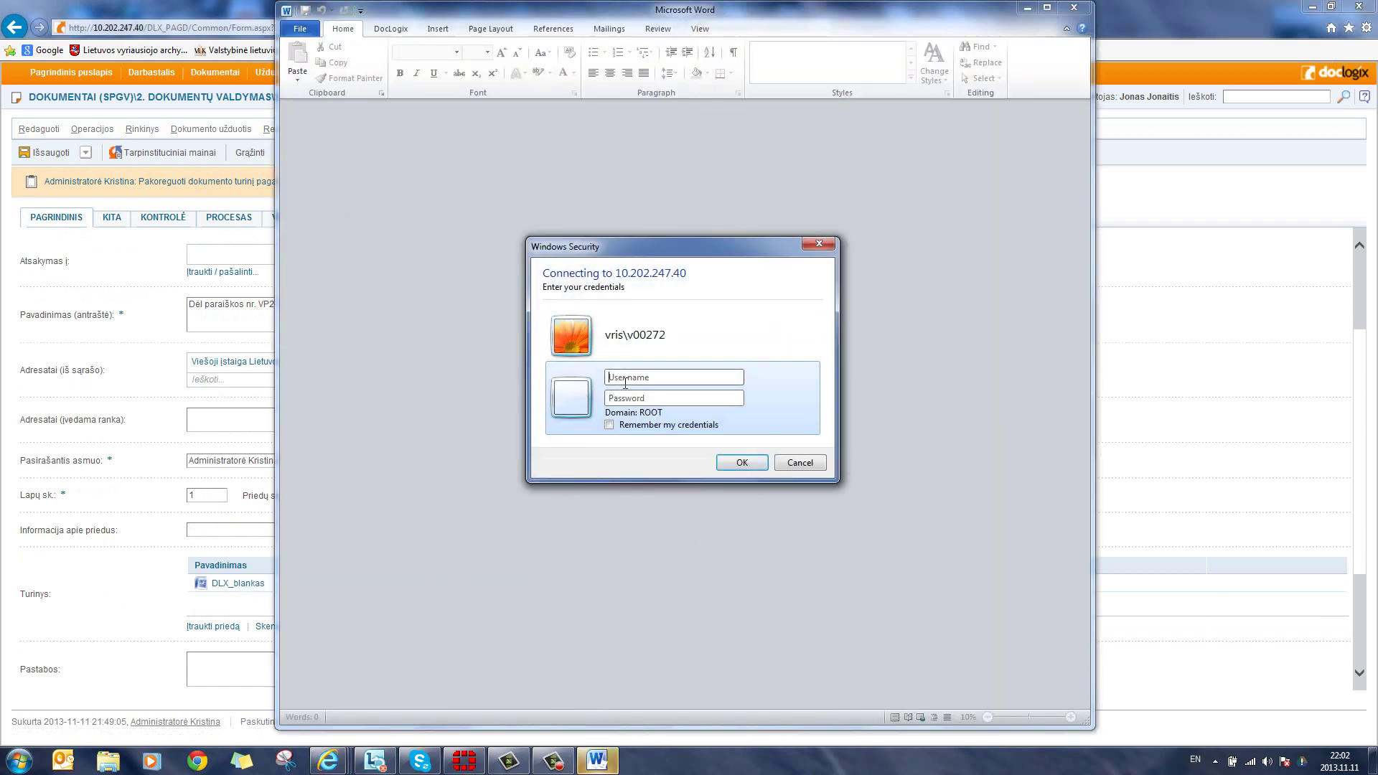
{"action": "key", "text": "ctrl+v"}
{"action": "left_click", "coordinate": [632, 396]}
{"action": "type", "text": "****"}
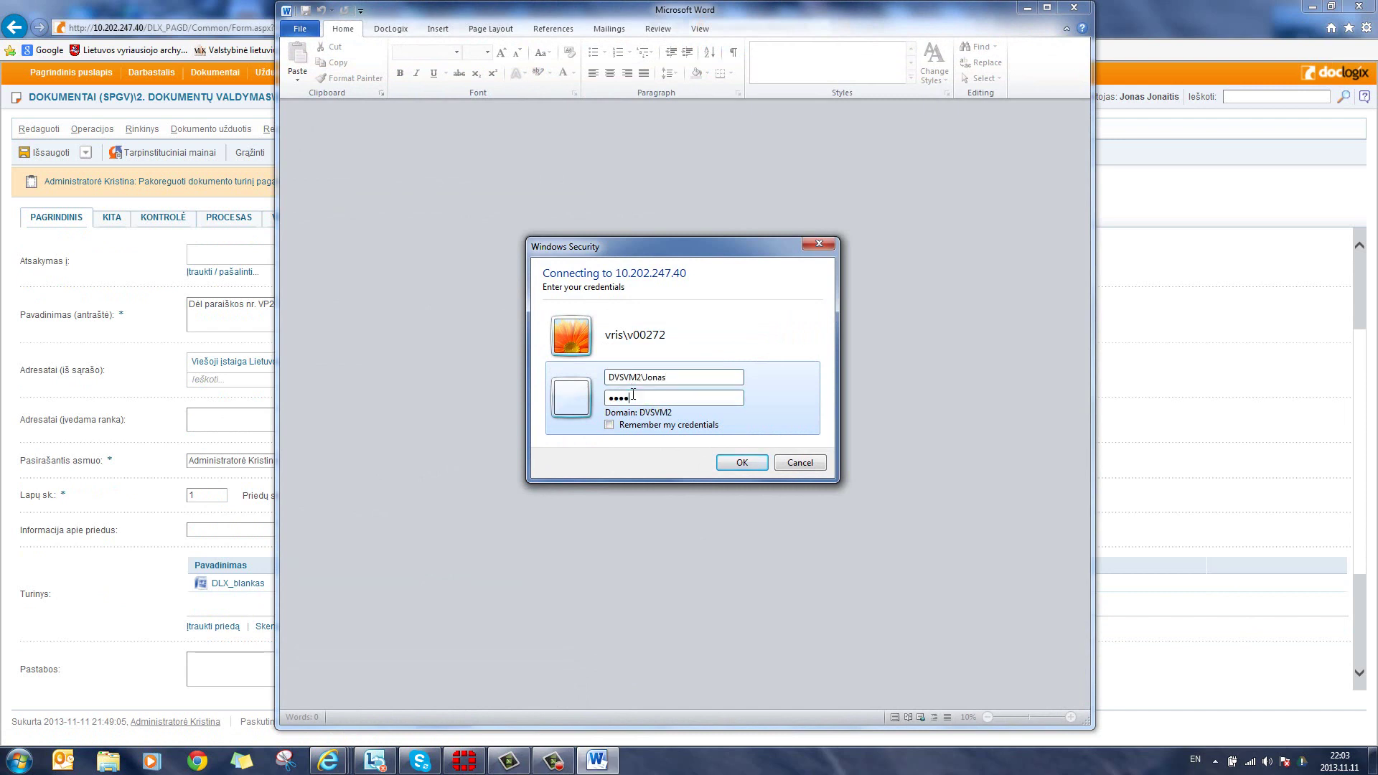
{"action": "type", "text": "****"}
{"action": "left_click", "coordinate": [731, 460]}
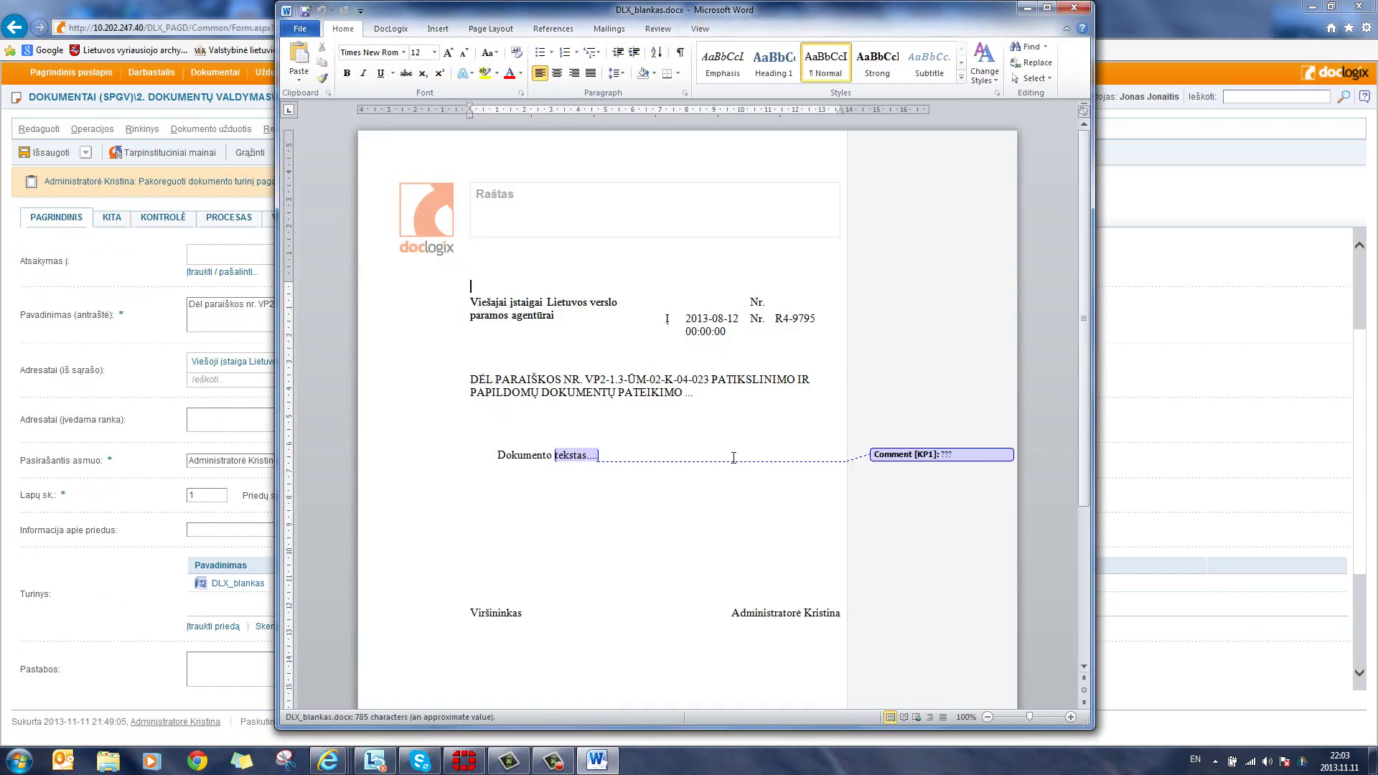
Step: Delete the "???" comment on "tekstas..." in the document body, and save and close the file
{"action": "left_click", "coordinate": [947, 454]}
{"action": "right_click", "coordinate": [947, 454]}
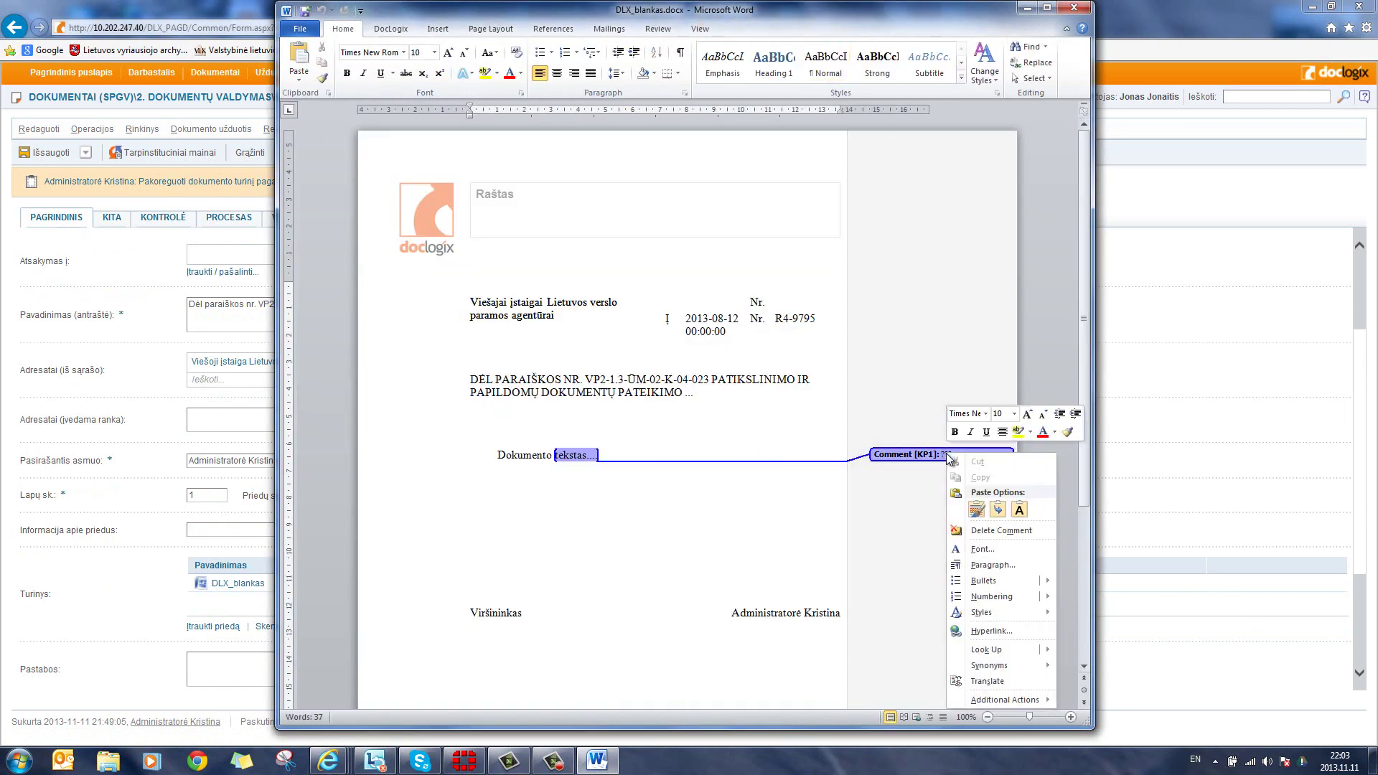
{"action": "left_click", "coordinate": [999, 532]}
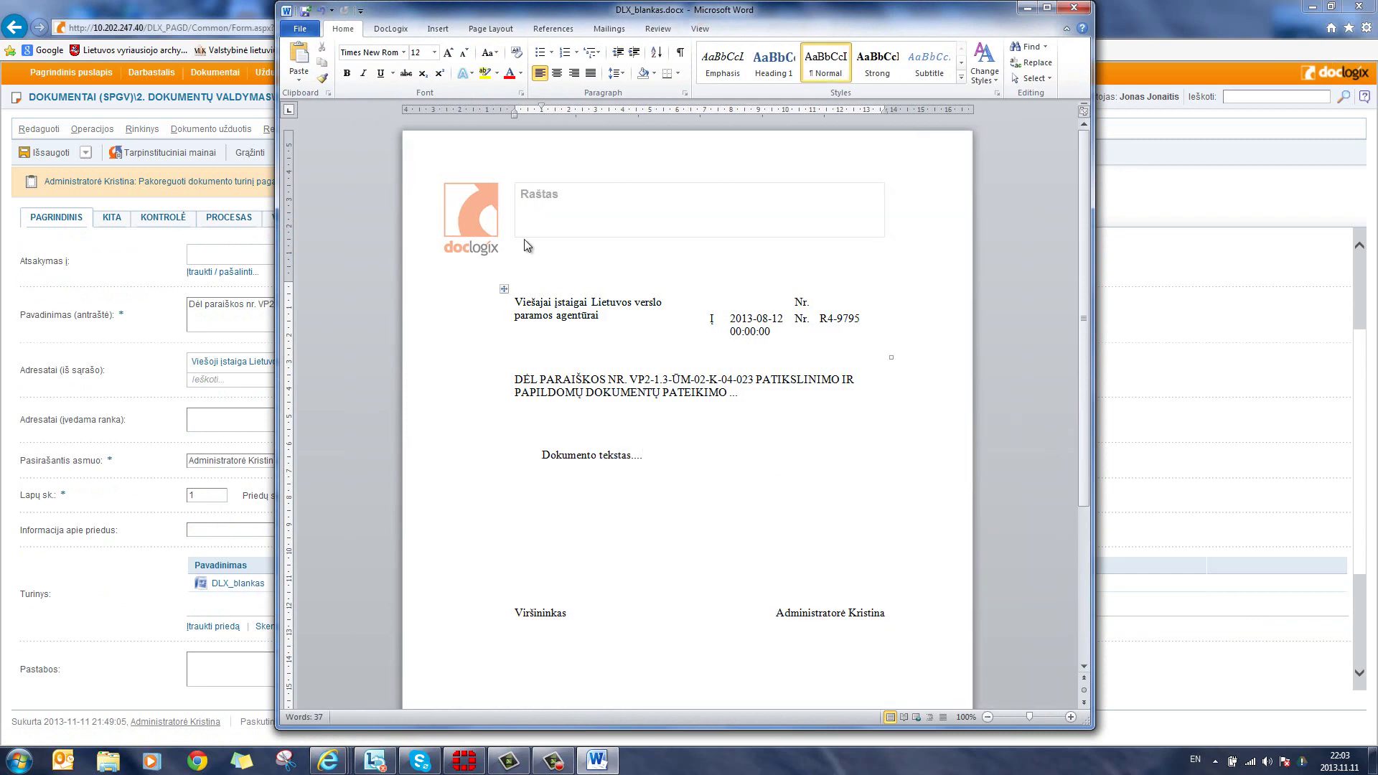
{"action": "left_click", "coordinate": [306, 20]}
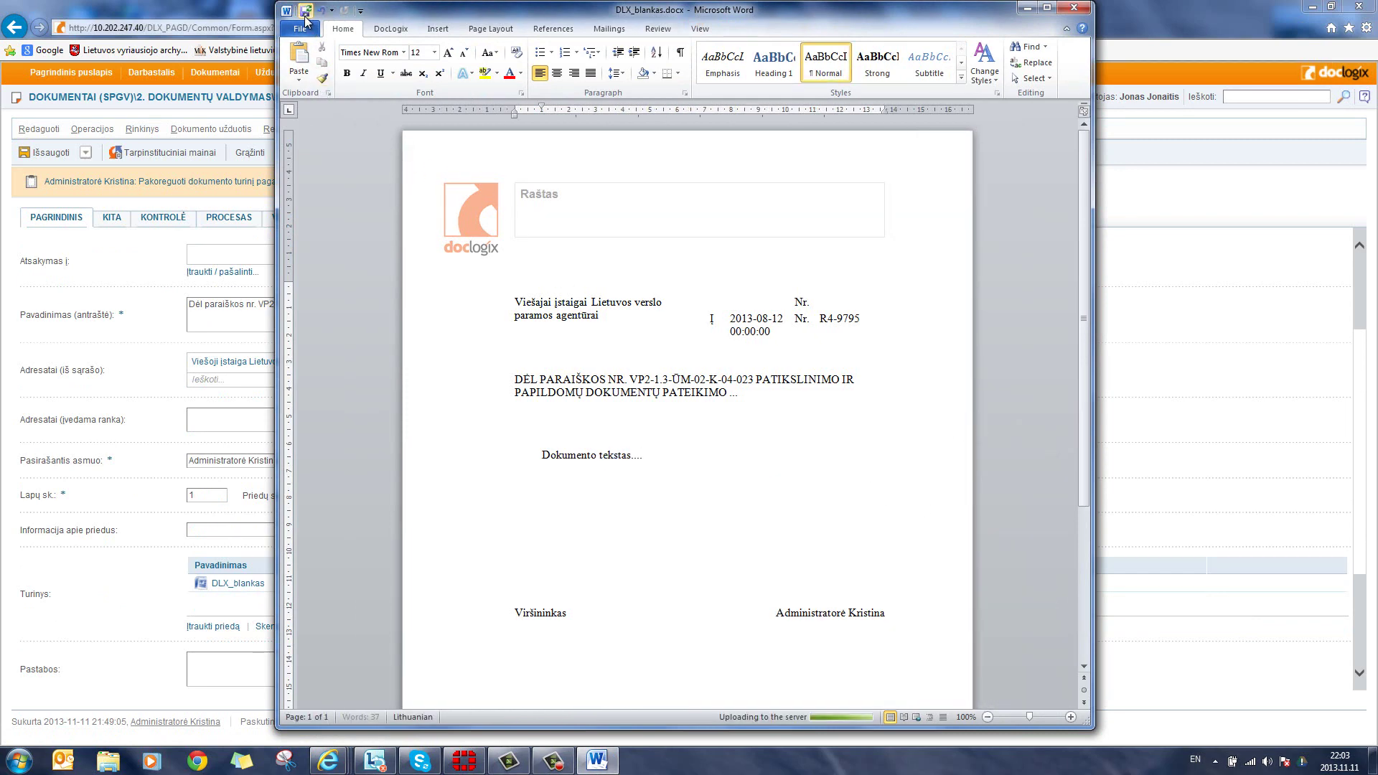
{"action": "left_click", "coordinate": [1065, 12]}
Step: Check the corrected document back in, complete the correction task, and view the process step being carried out
{"action": "left_click", "coordinate": [242, 157]}
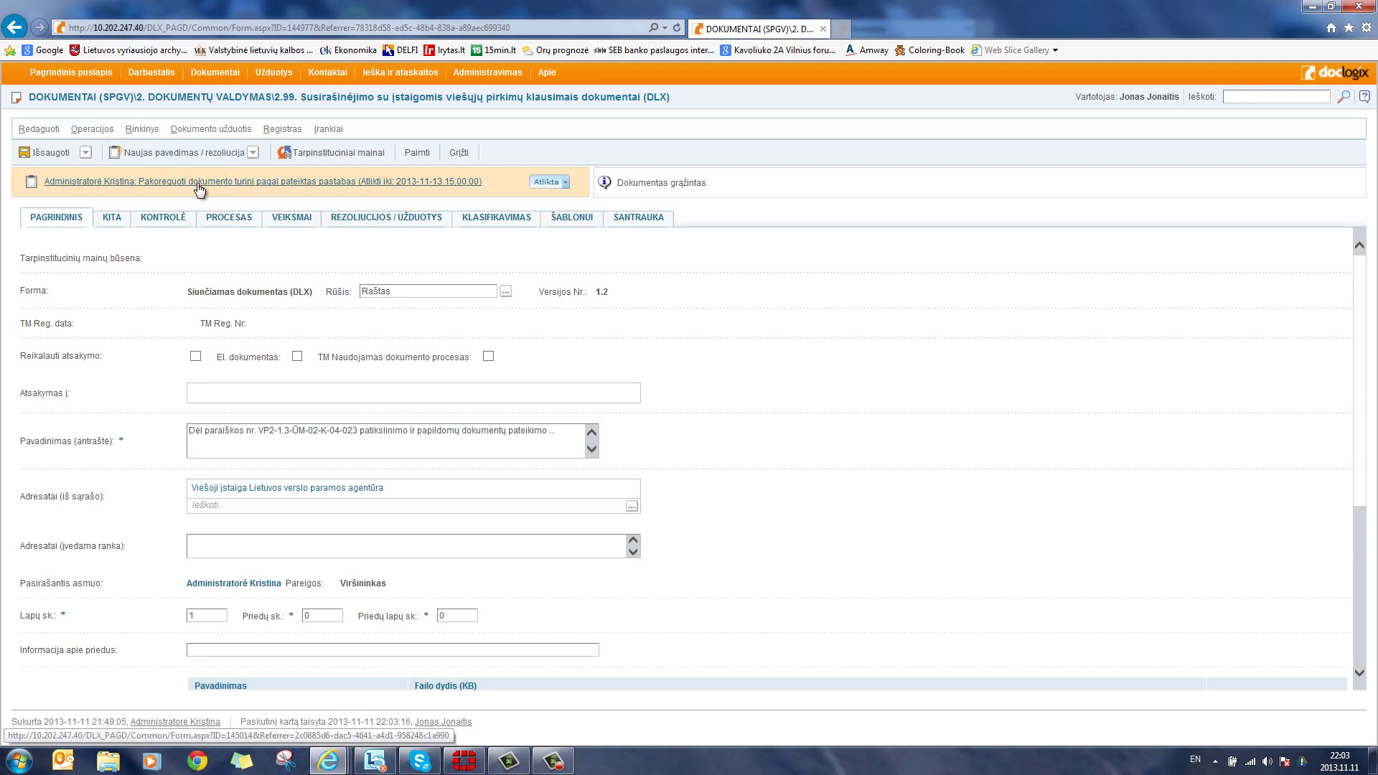
{"action": "left_click", "coordinate": [541, 183]}
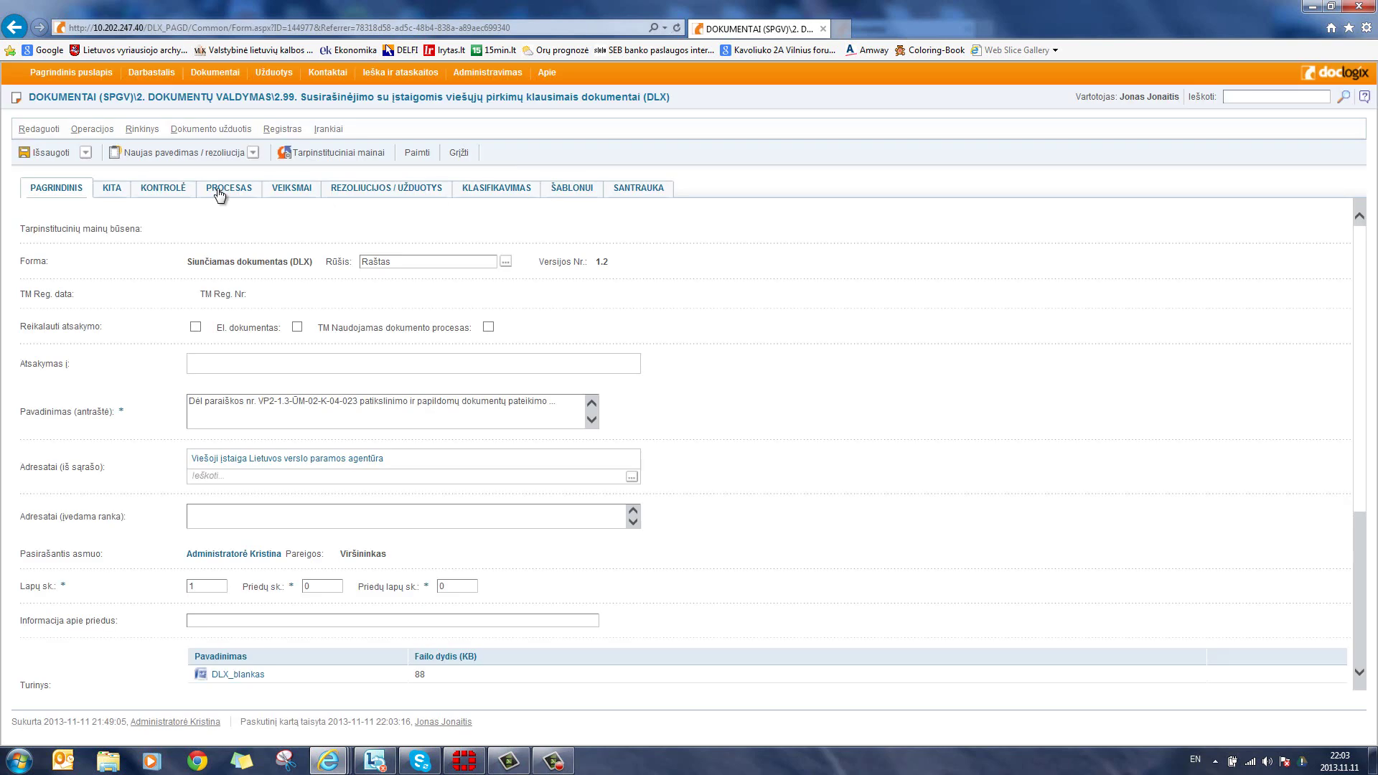
{"action": "left_click", "coordinate": [220, 193]}
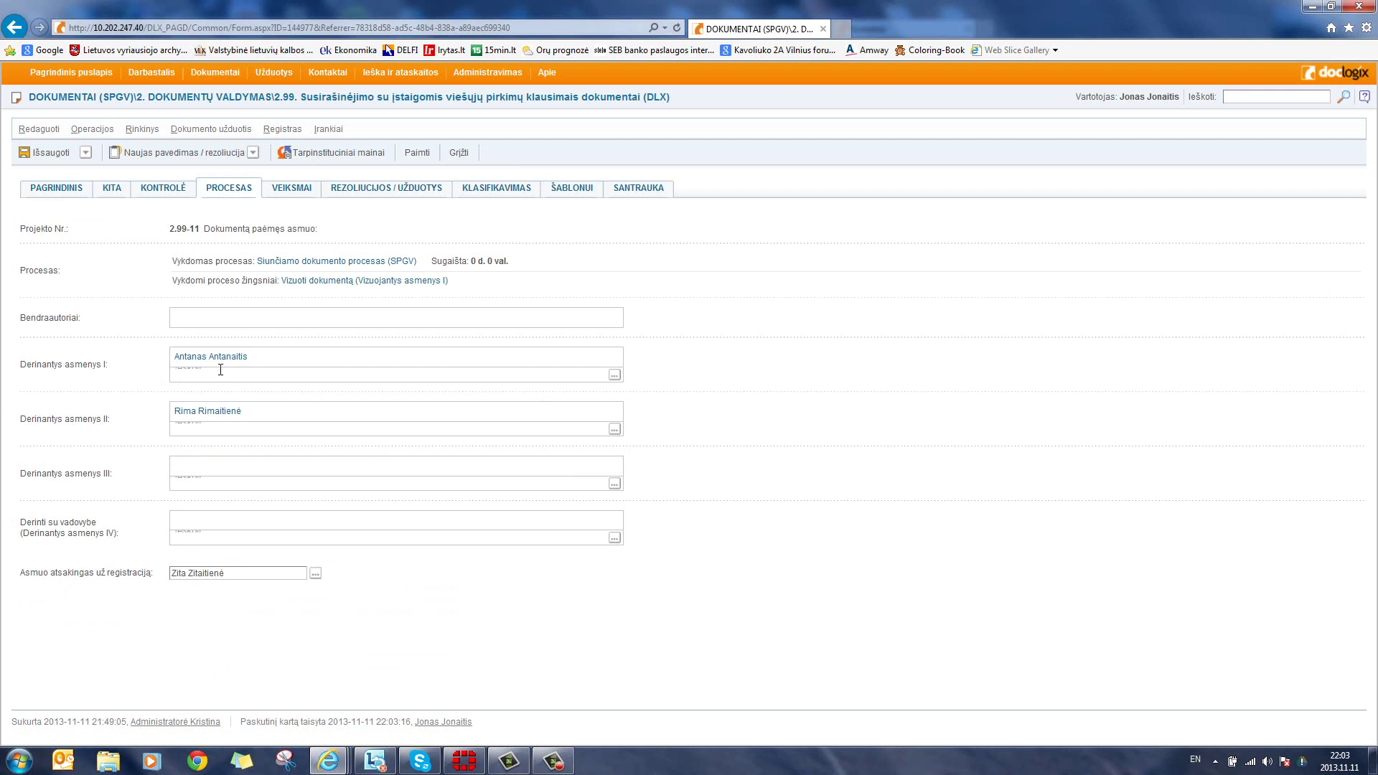
{"action": "left_click", "coordinate": [554, 761]}
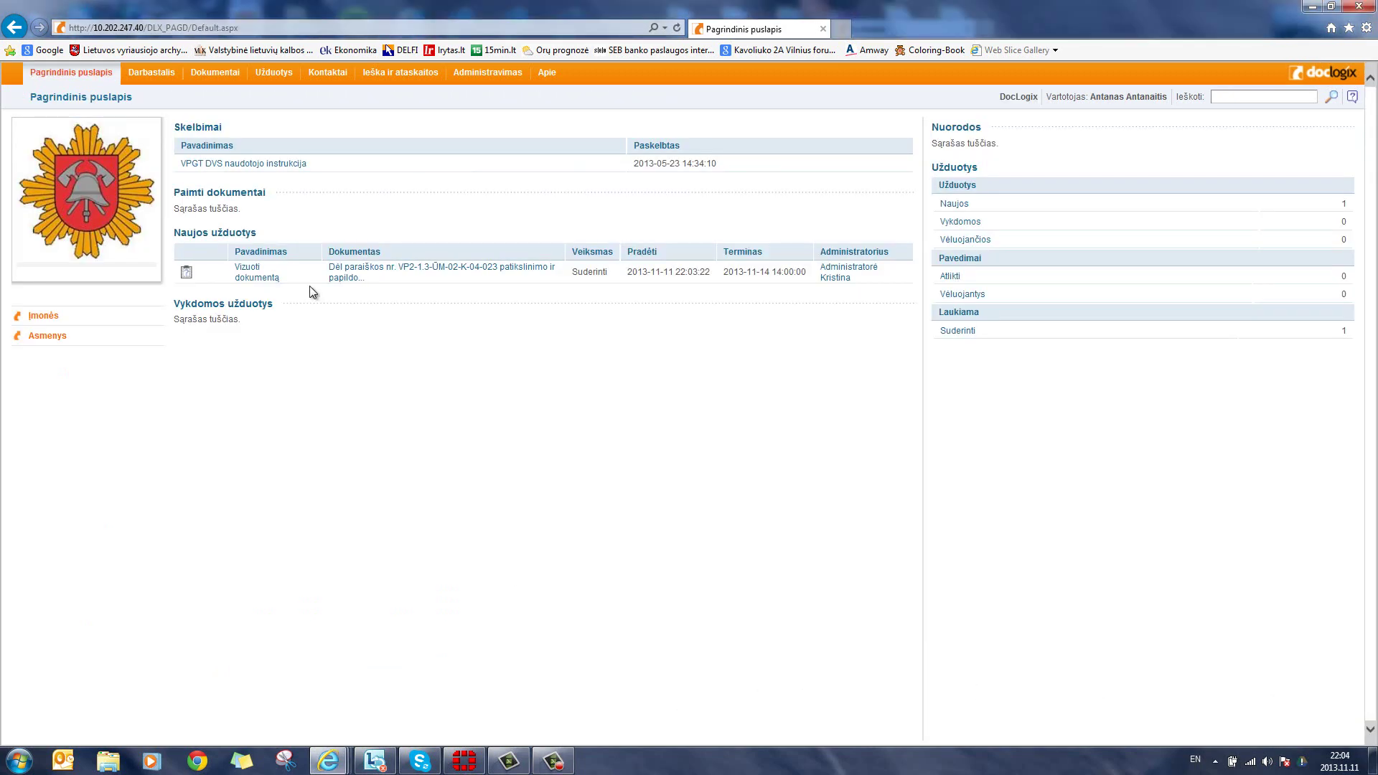
Step: As the first-stage reviewer, open the document of the new task "Vizuoti dokumentą" and preview its attached DLX_blankas file
{"action": "left_click", "coordinate": [372, 276]}
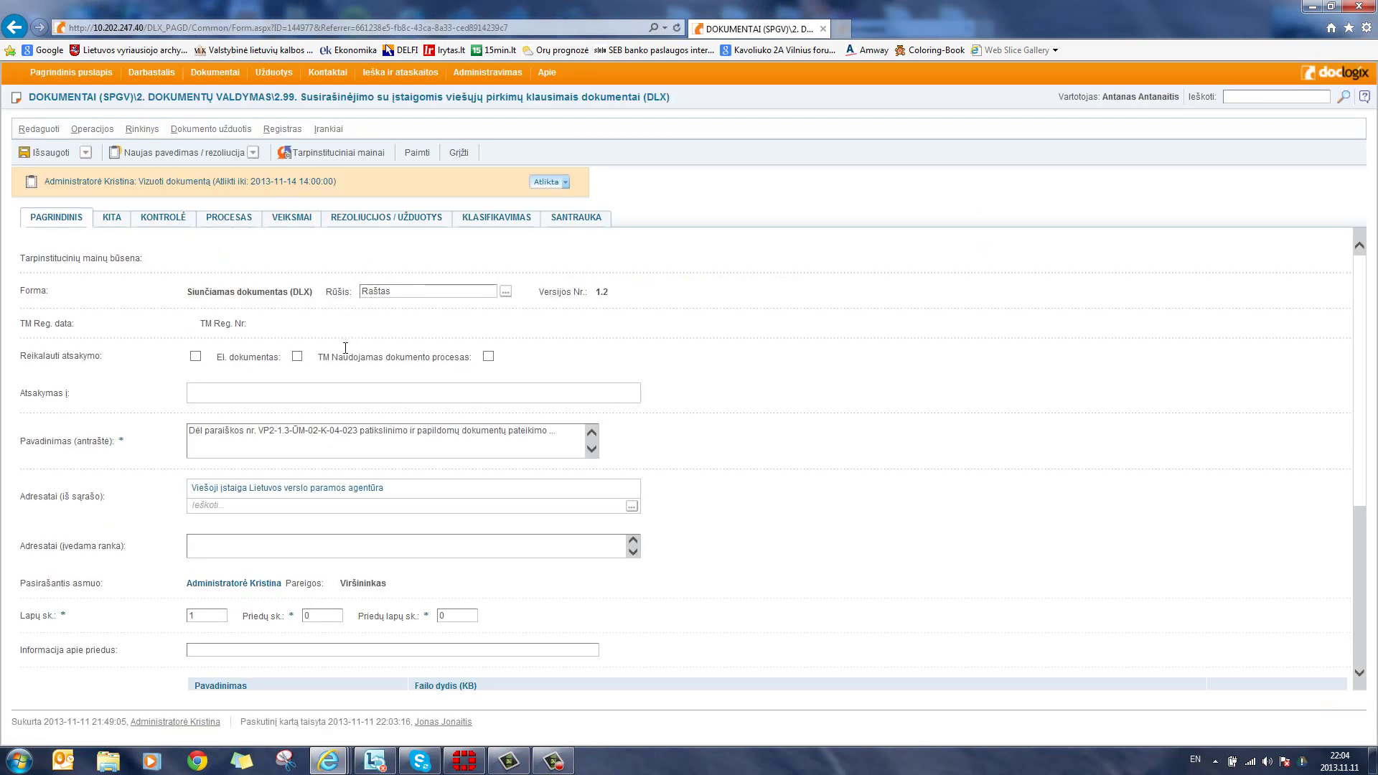
{"action": "scroll", "coordinate": [320, 394], "scroll_direction": "down", "scroll_amount": 3}
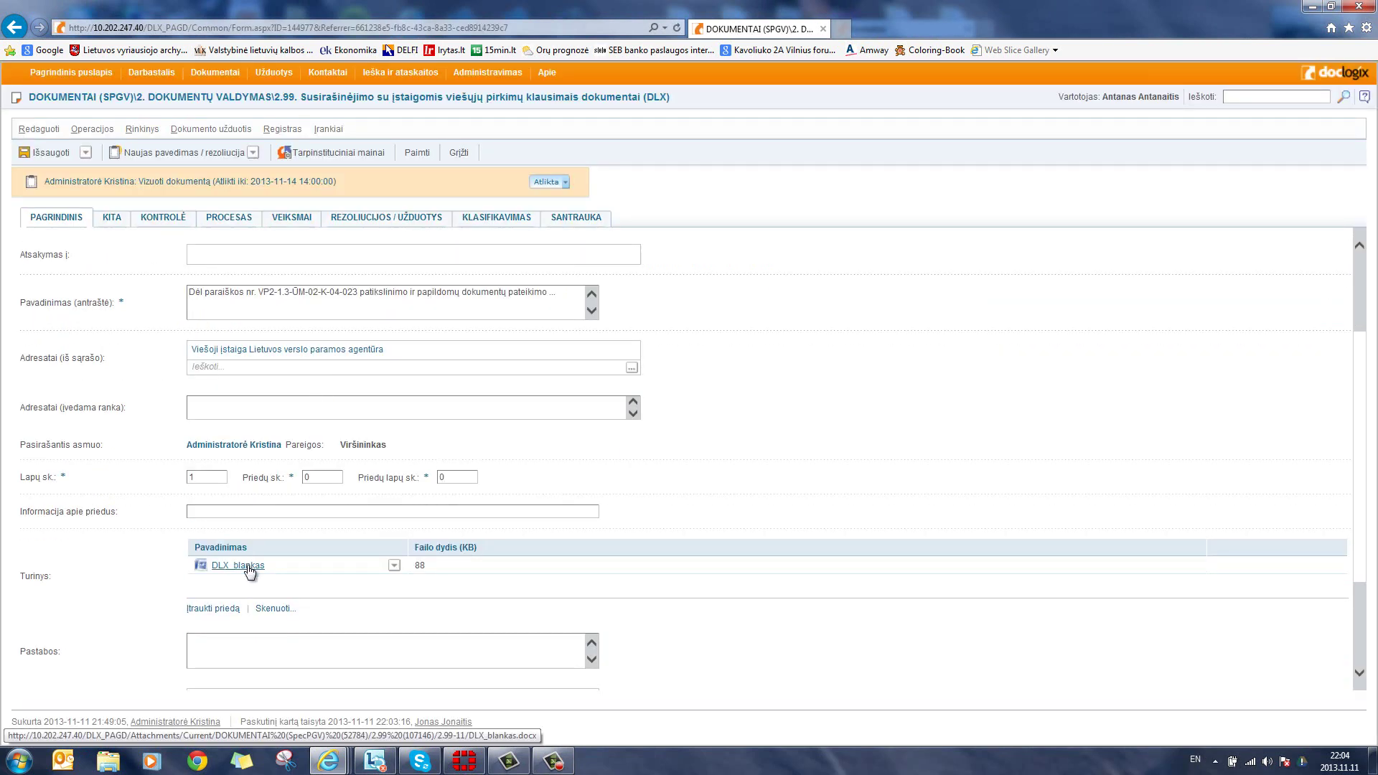
{"action": "mouse_move", "coordinate": [250, 571]}
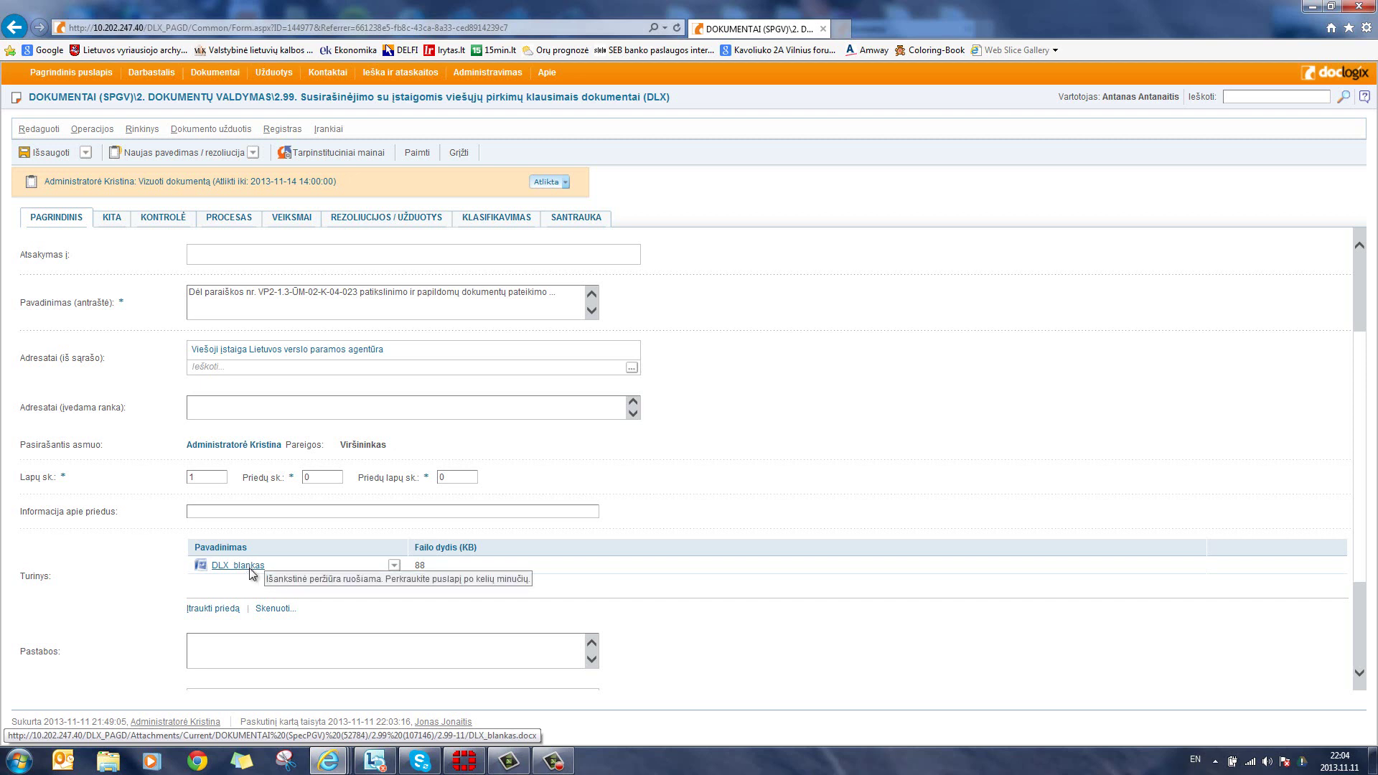
{"action": "left_click", "coordinate": [553, 760]}
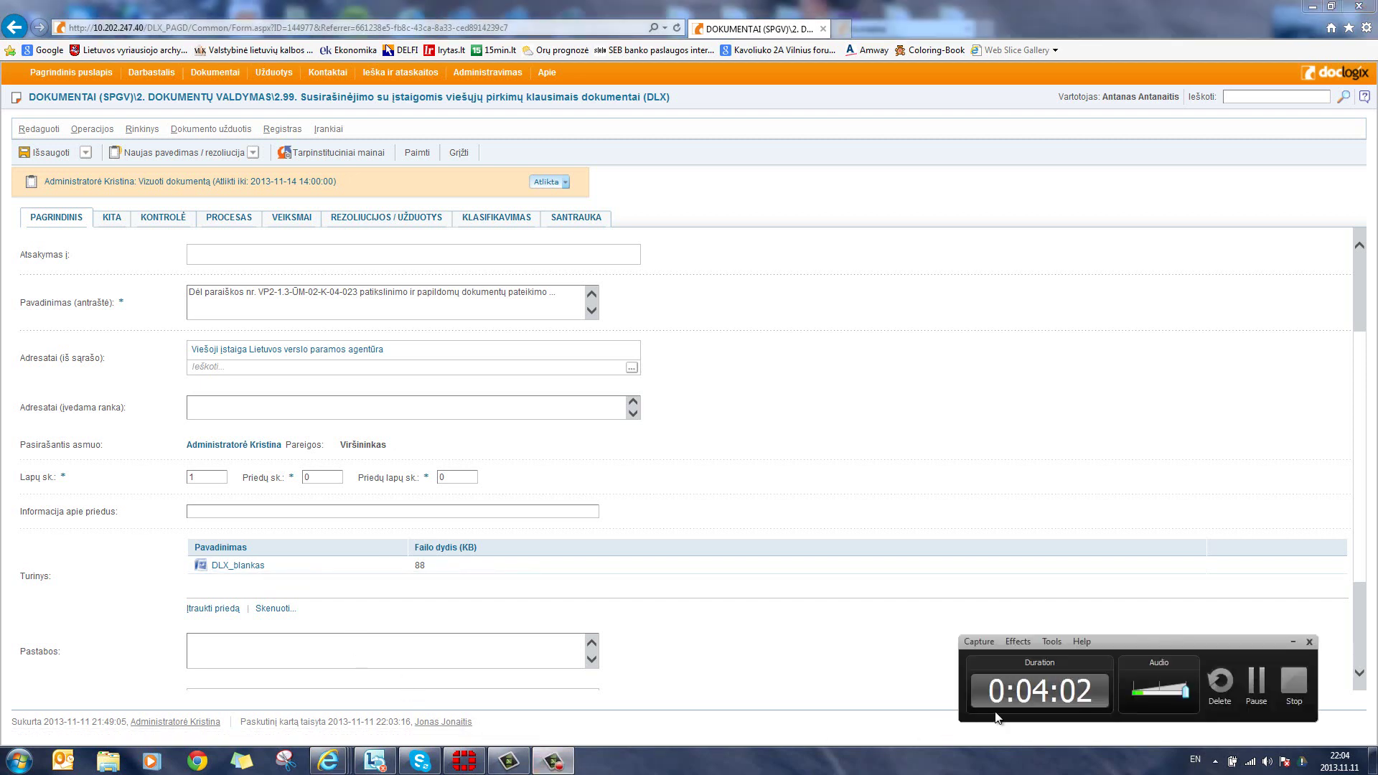
{"action": "left_click", "coordinate": [1256, 681]}
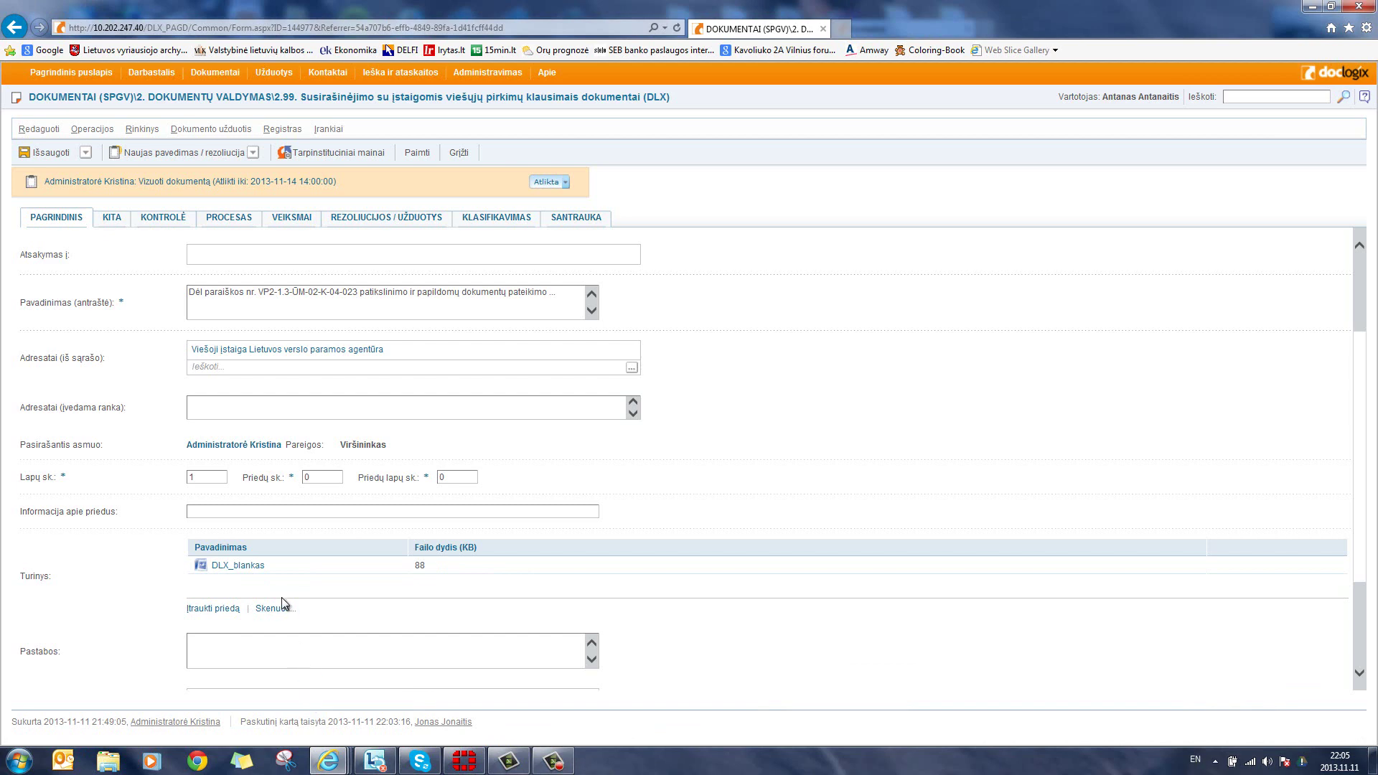
{"action": "left_click", "coordinate": [240, 566]}
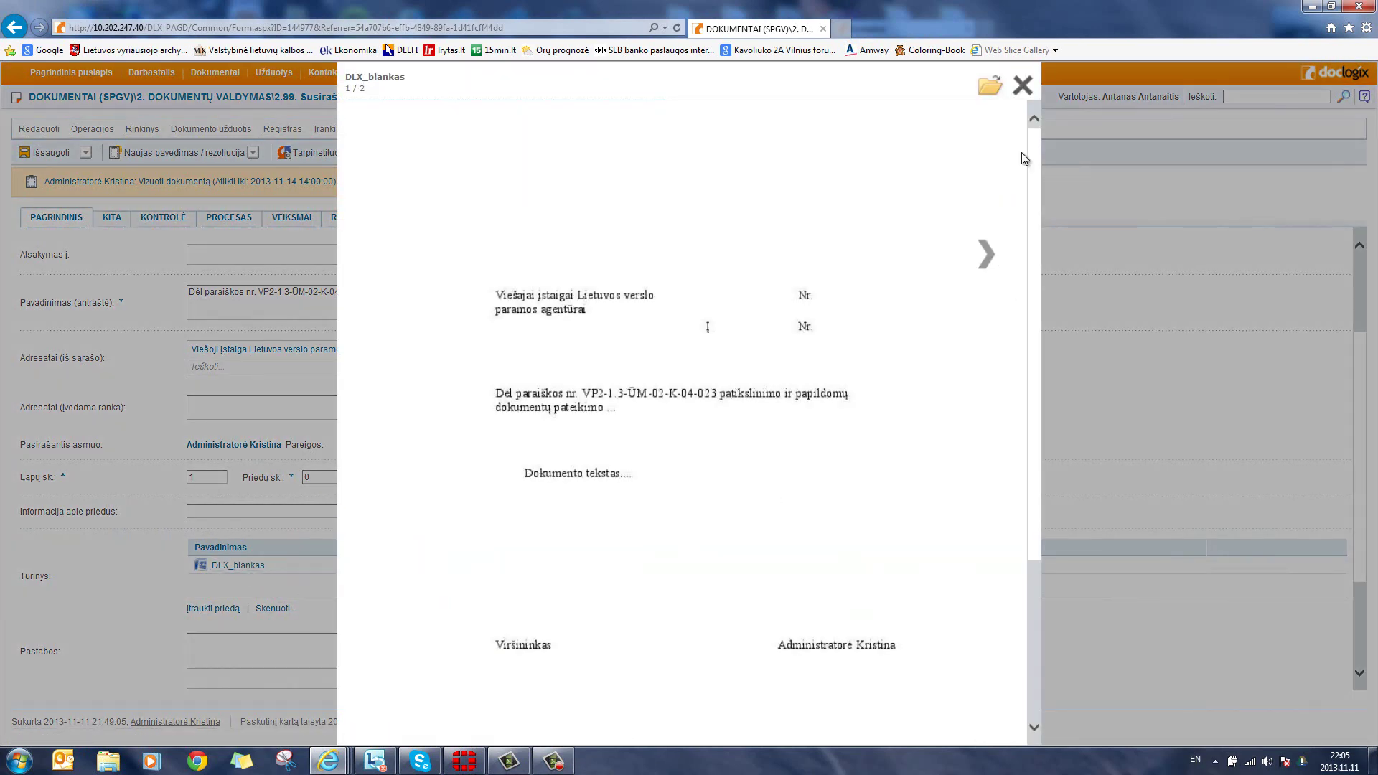
{"action": "left_click", "coordinate": [1022, 86]}
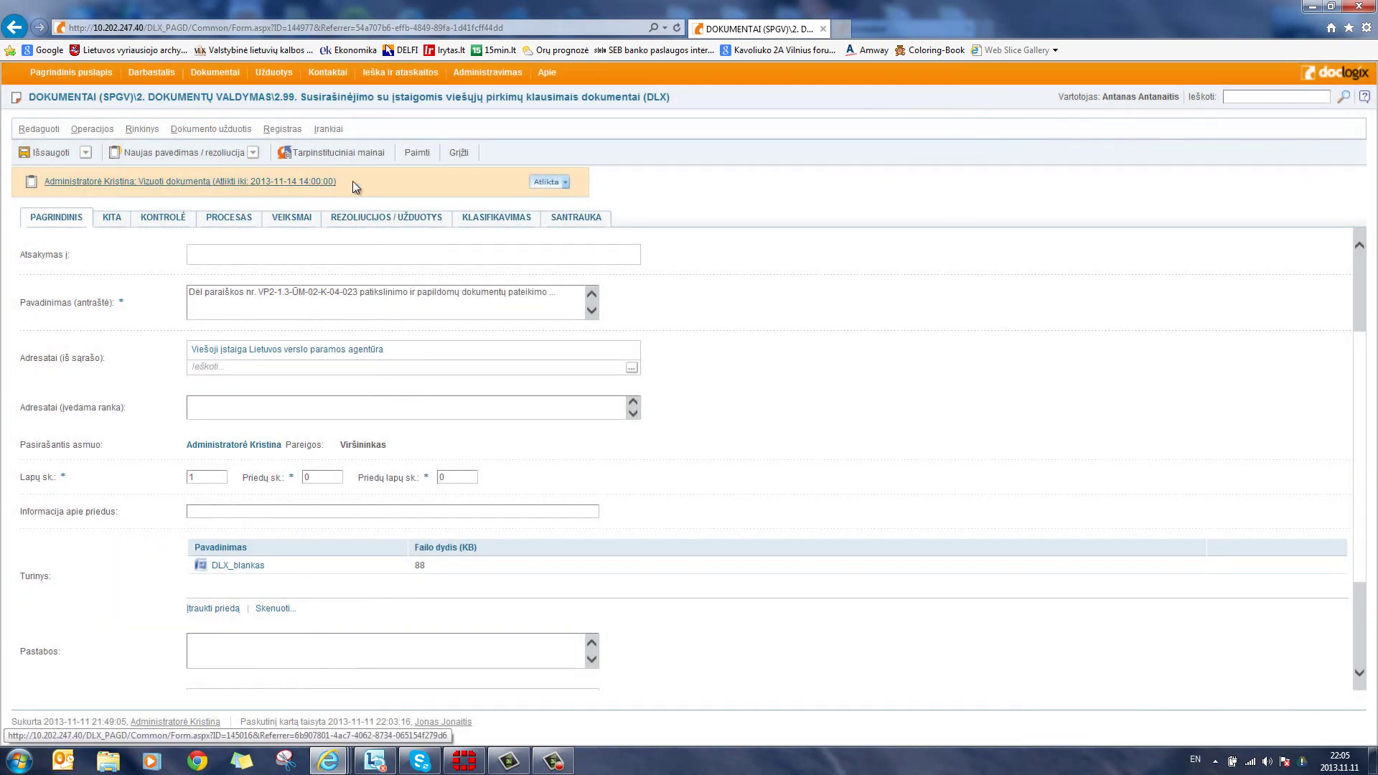
Step: Approve the document in the first reviewer's "Vizuoti dokumentą" task without a comment, and check the current process step
{"action": "left_click", "coordinate": [547, 184]}
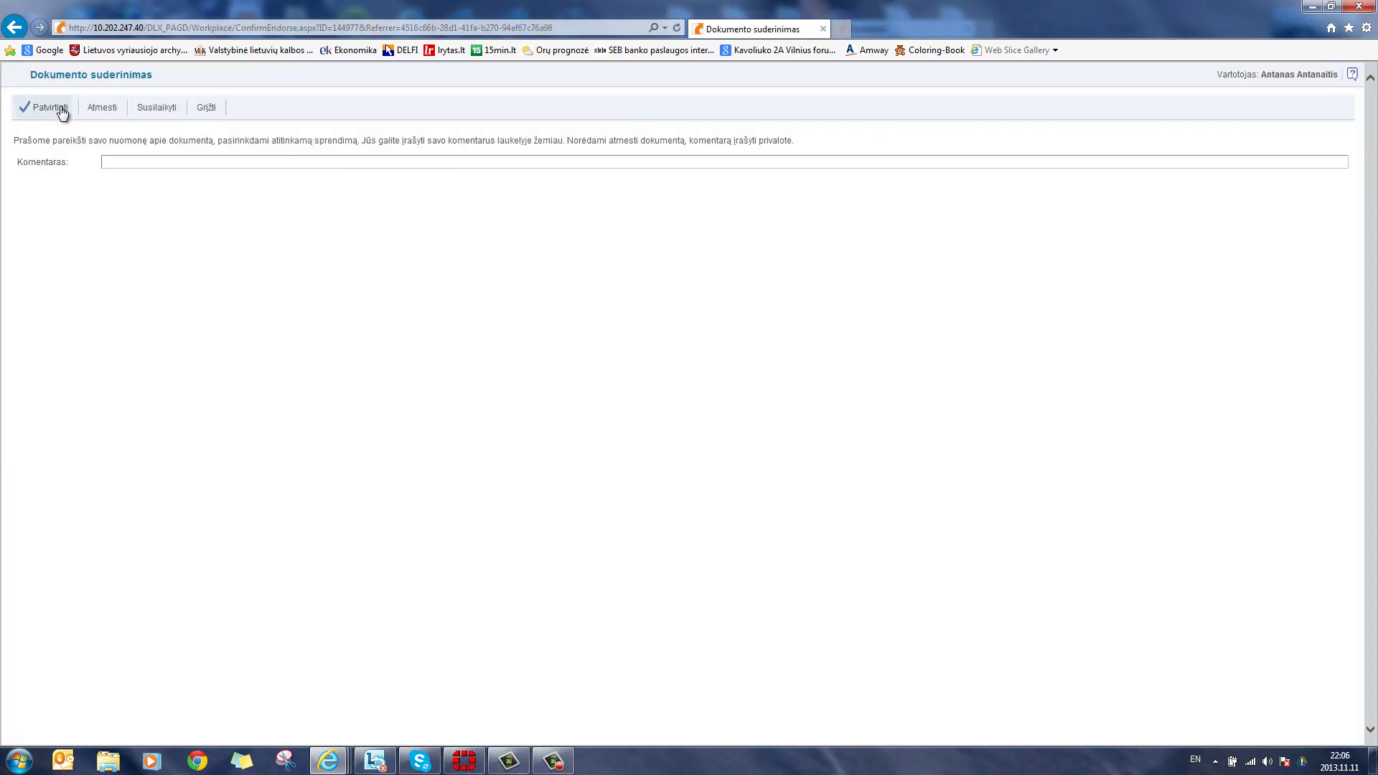
{"action": "left_click", "coordinate": [63, 112]}
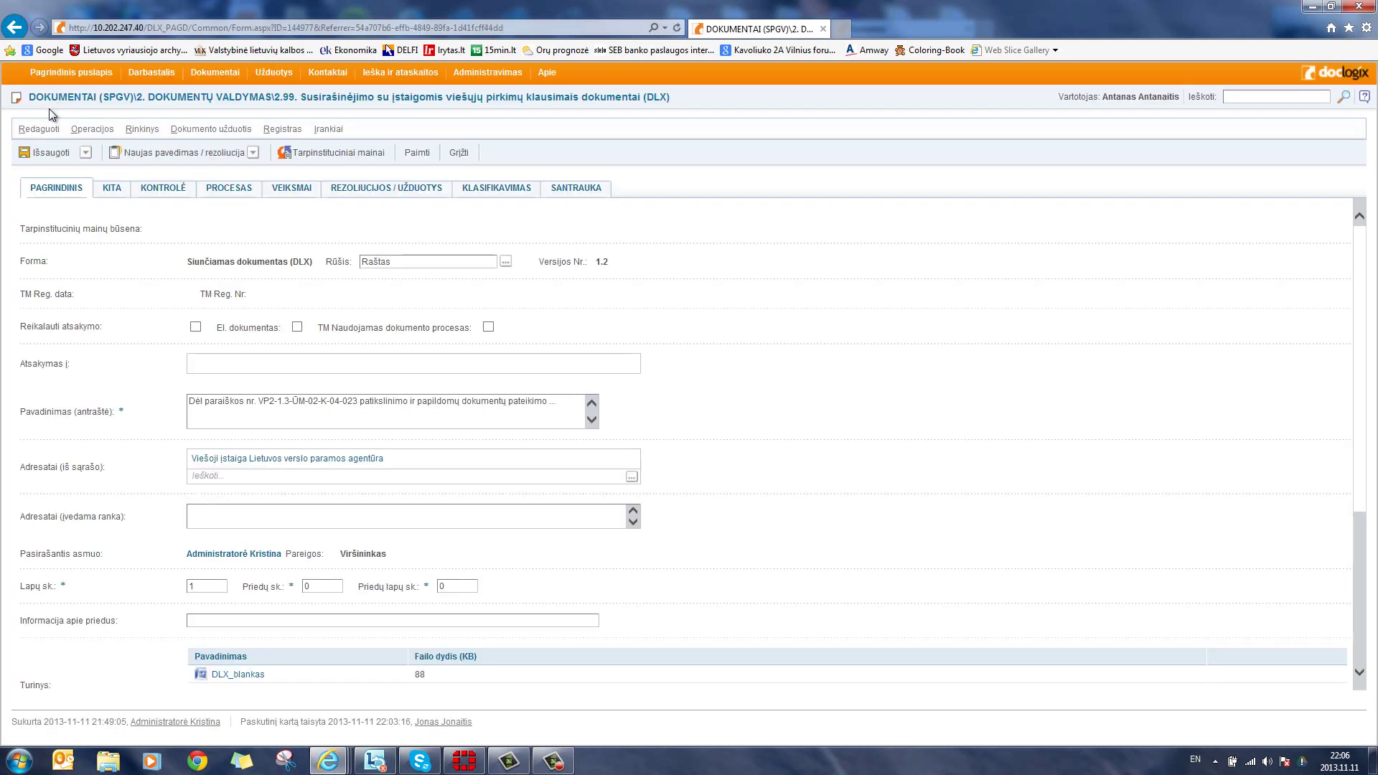
{"action": "left_click", "coordinate": [212, 189]}
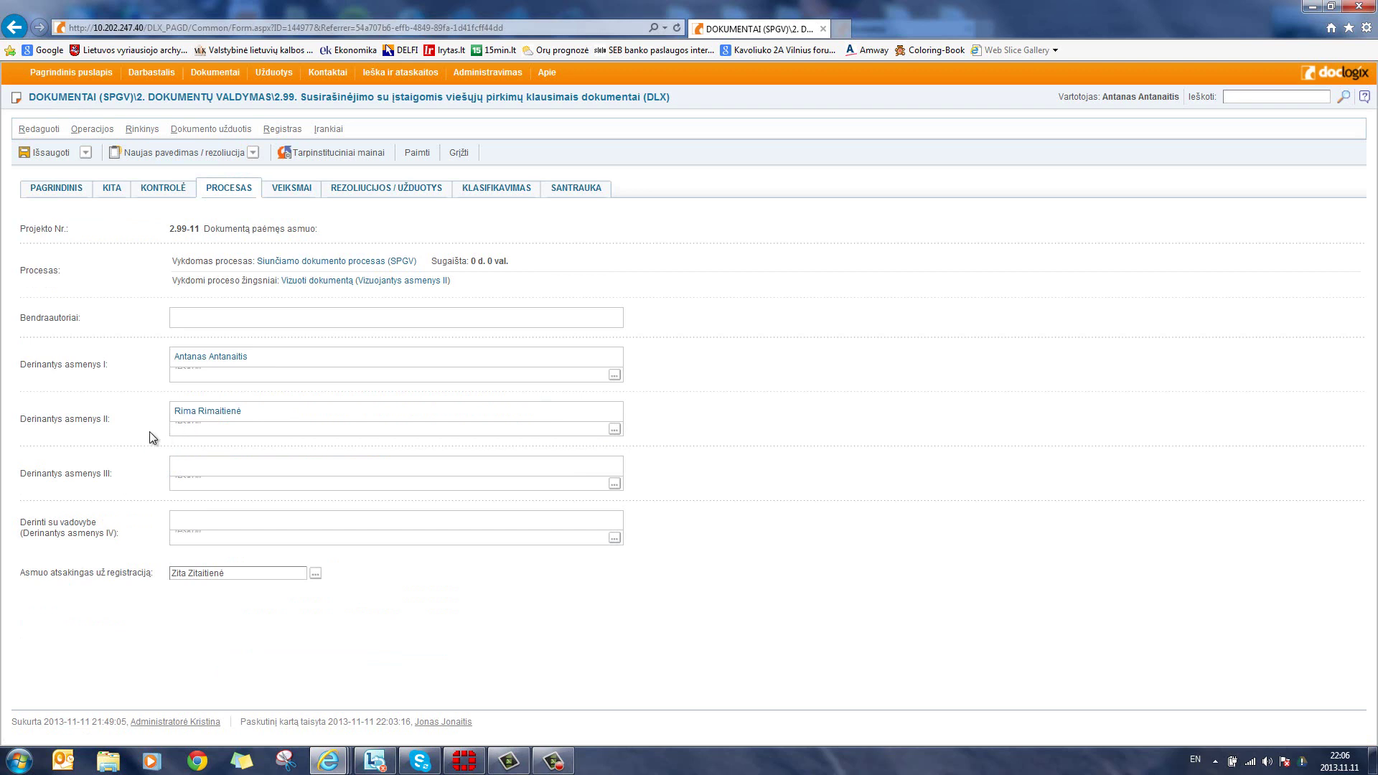
{"action": "left_click", "coordinate": [556, 765]}
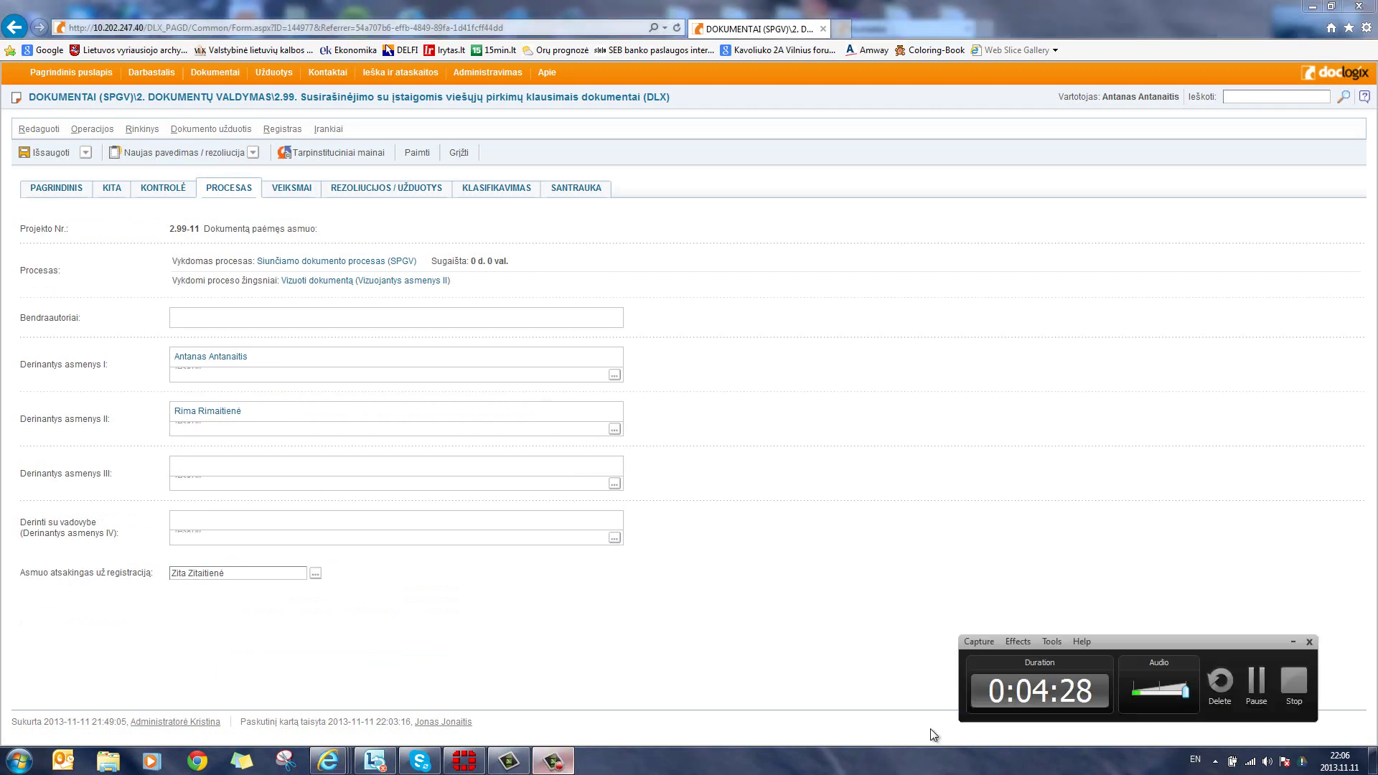
{"action": "left_click", "coordinate": [1267, 699]}
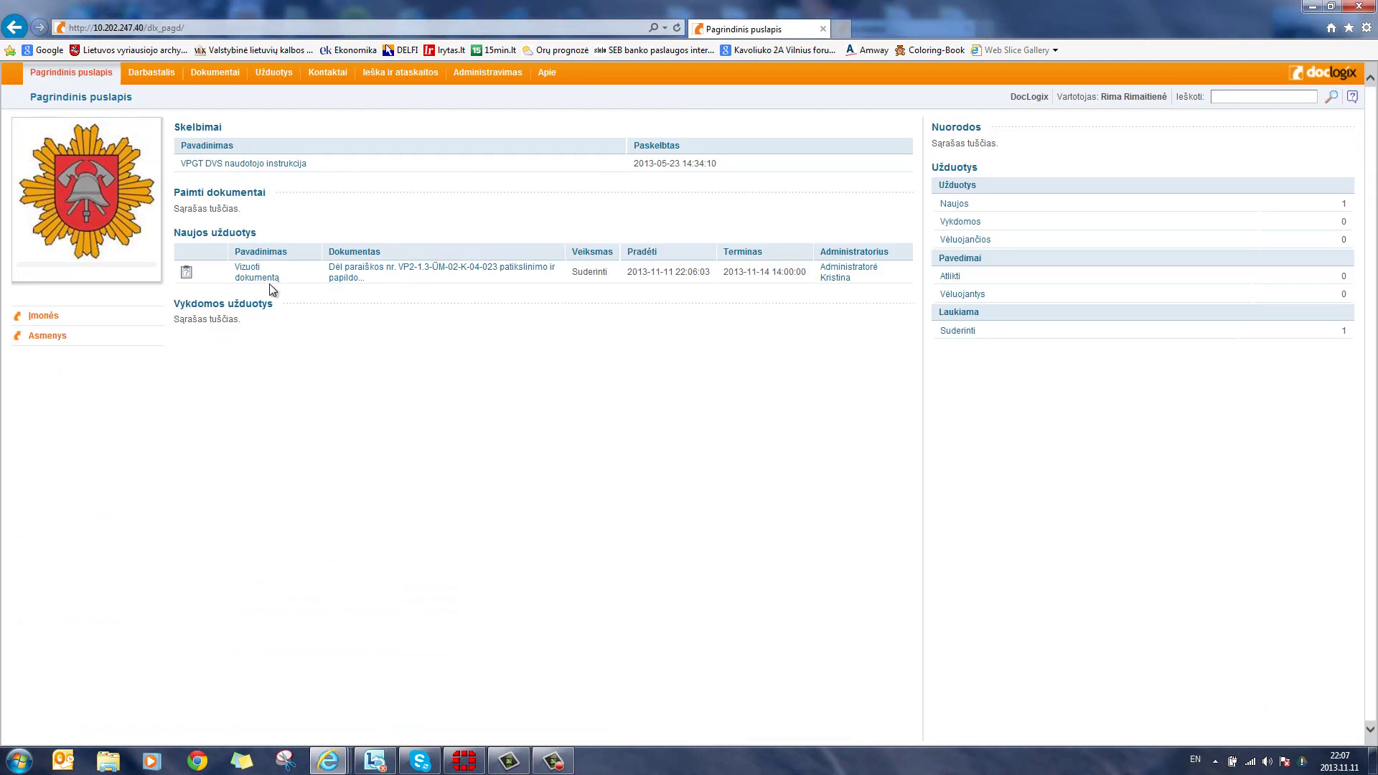
Step: As the second-stage reviewer, open the document of the new "Vizuoti dokumentą" task and read through the DLX_blankas preview
{"action": "left_click", "coordinate": [349, 274]}
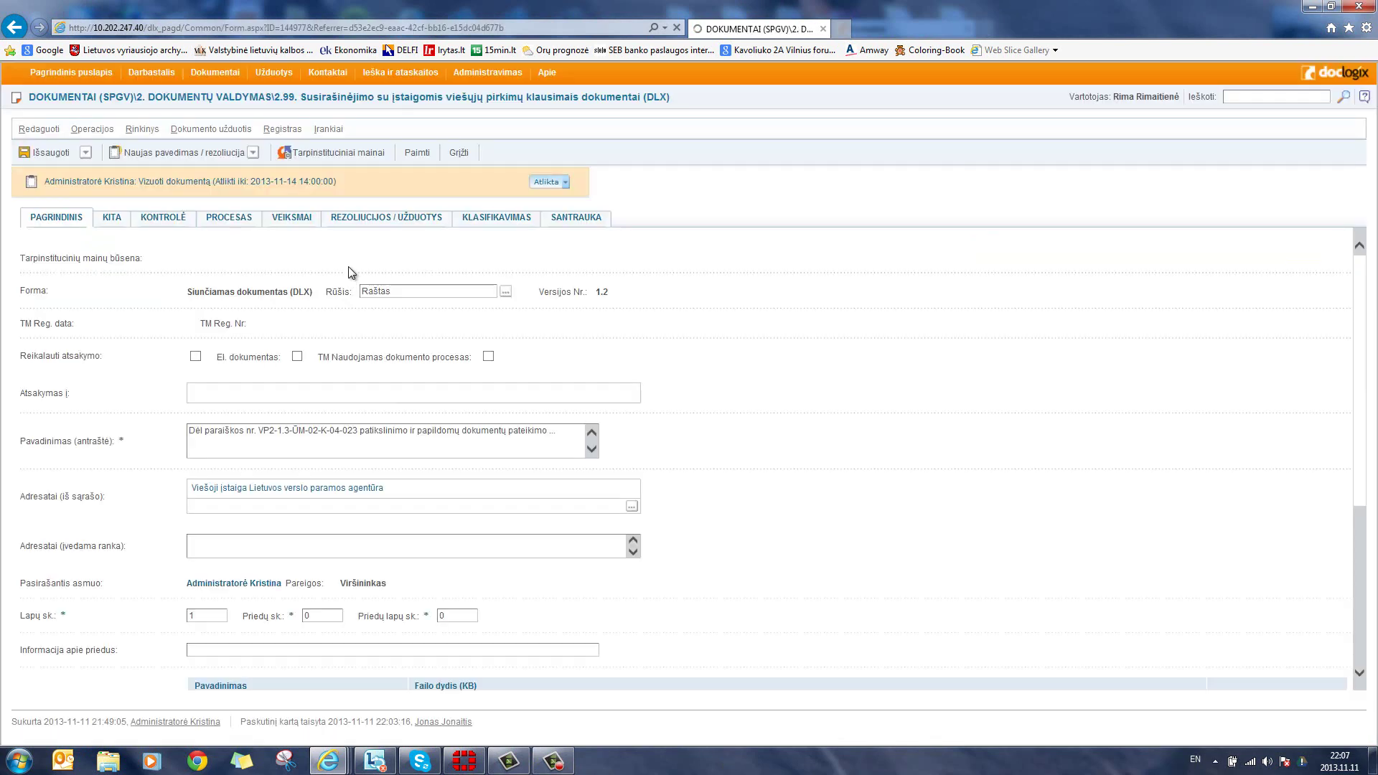
{"action": "scroll", "coordinate": [351, 366], "scroll_direction": "down", "scroll_amount": 3}
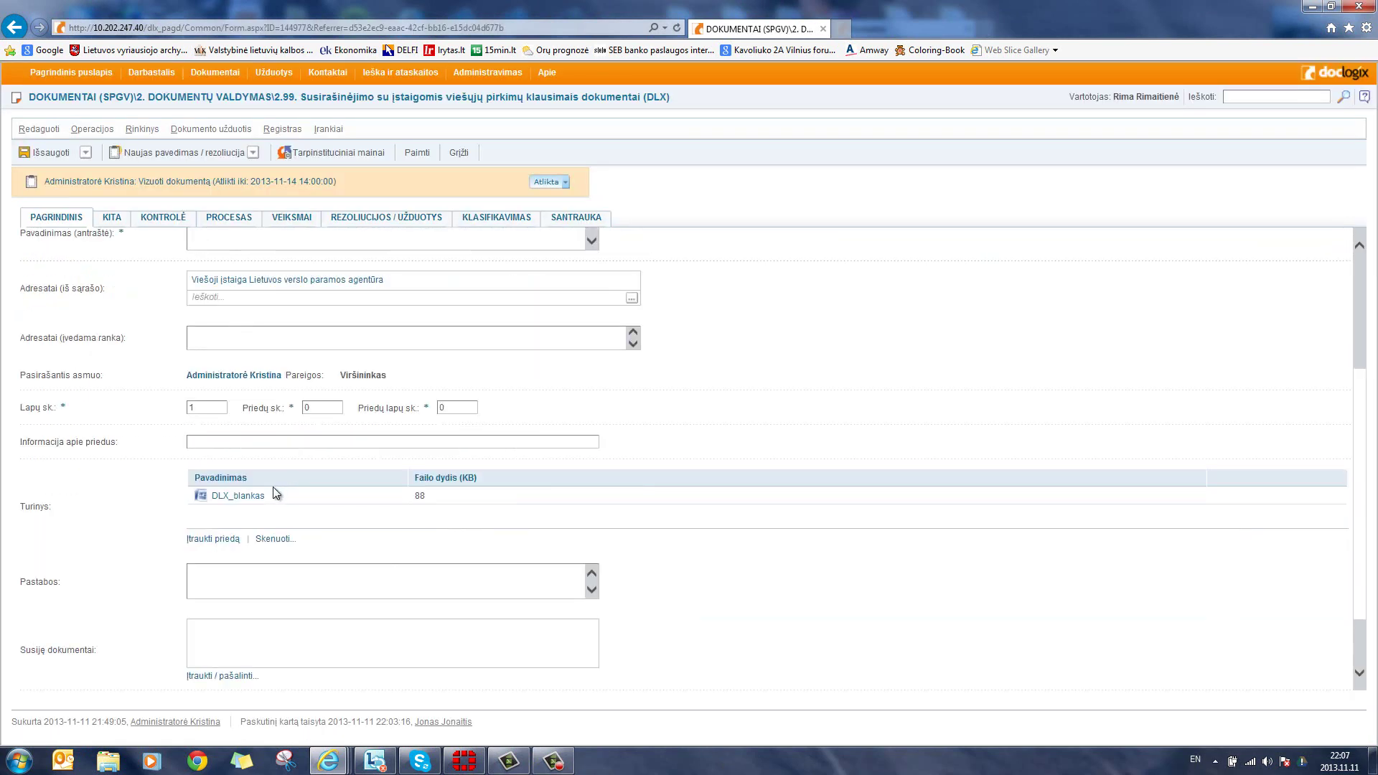
{"action": "left_click", "coordinate": [254, 498]}
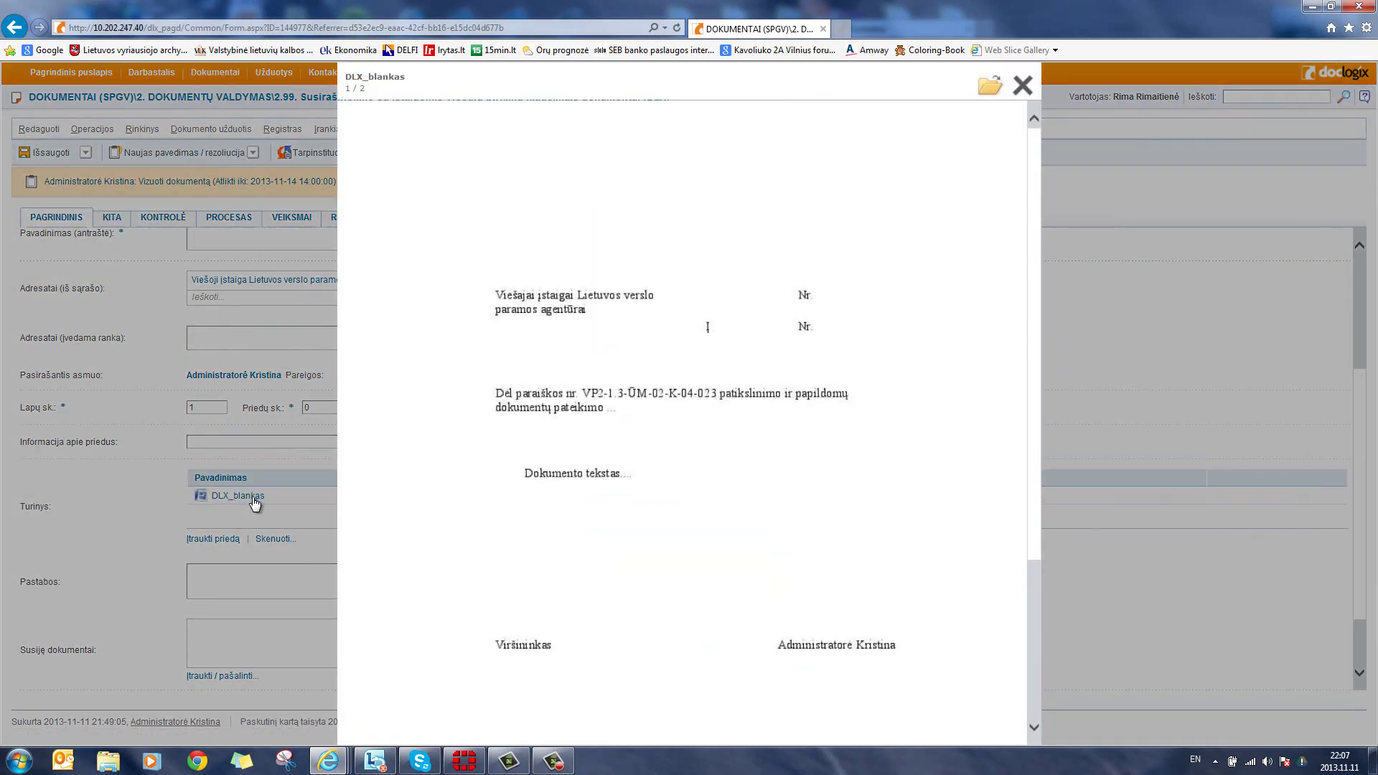
{"action": "scroll", "coordinate": [732, 539], "scroll_direction": "down", "scroll_amount": 1}
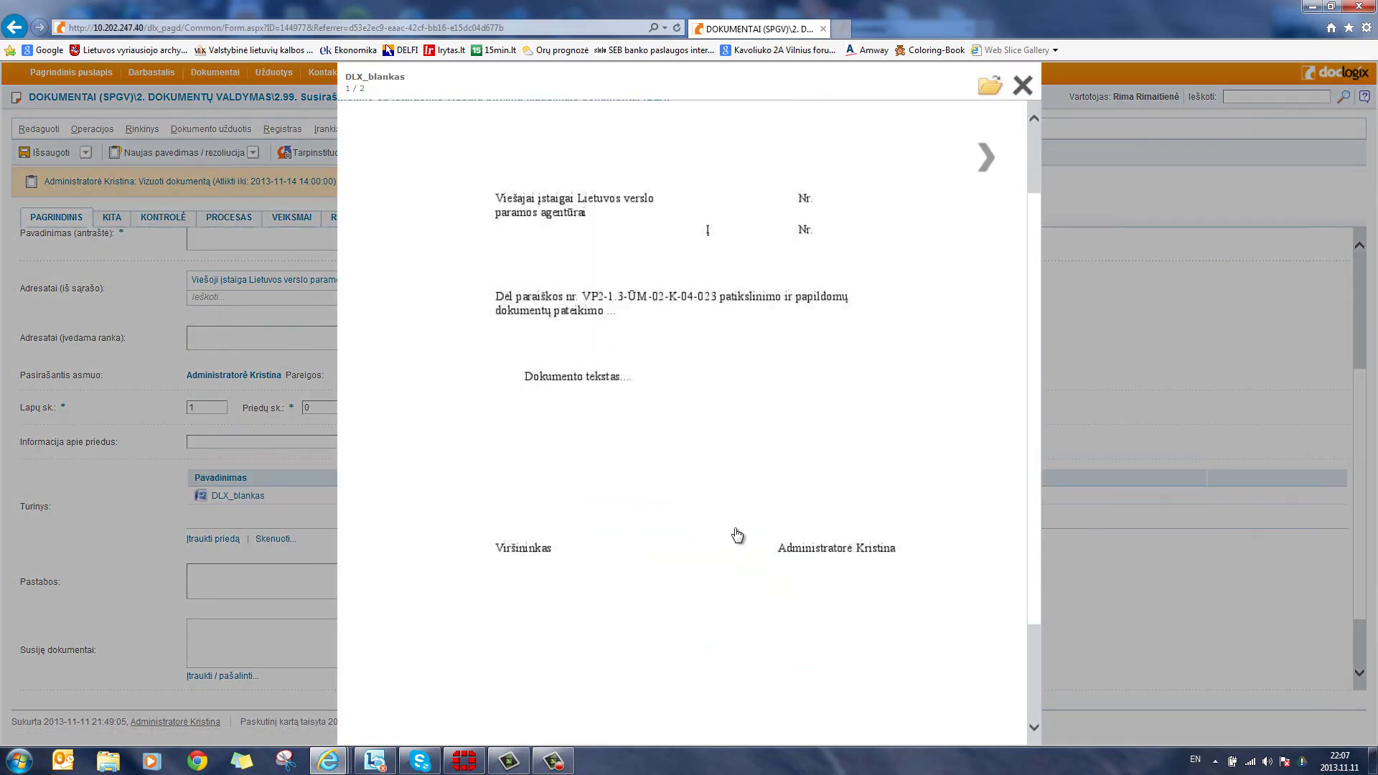
{"action": "left_click", "coordinate": [1023, 85]}
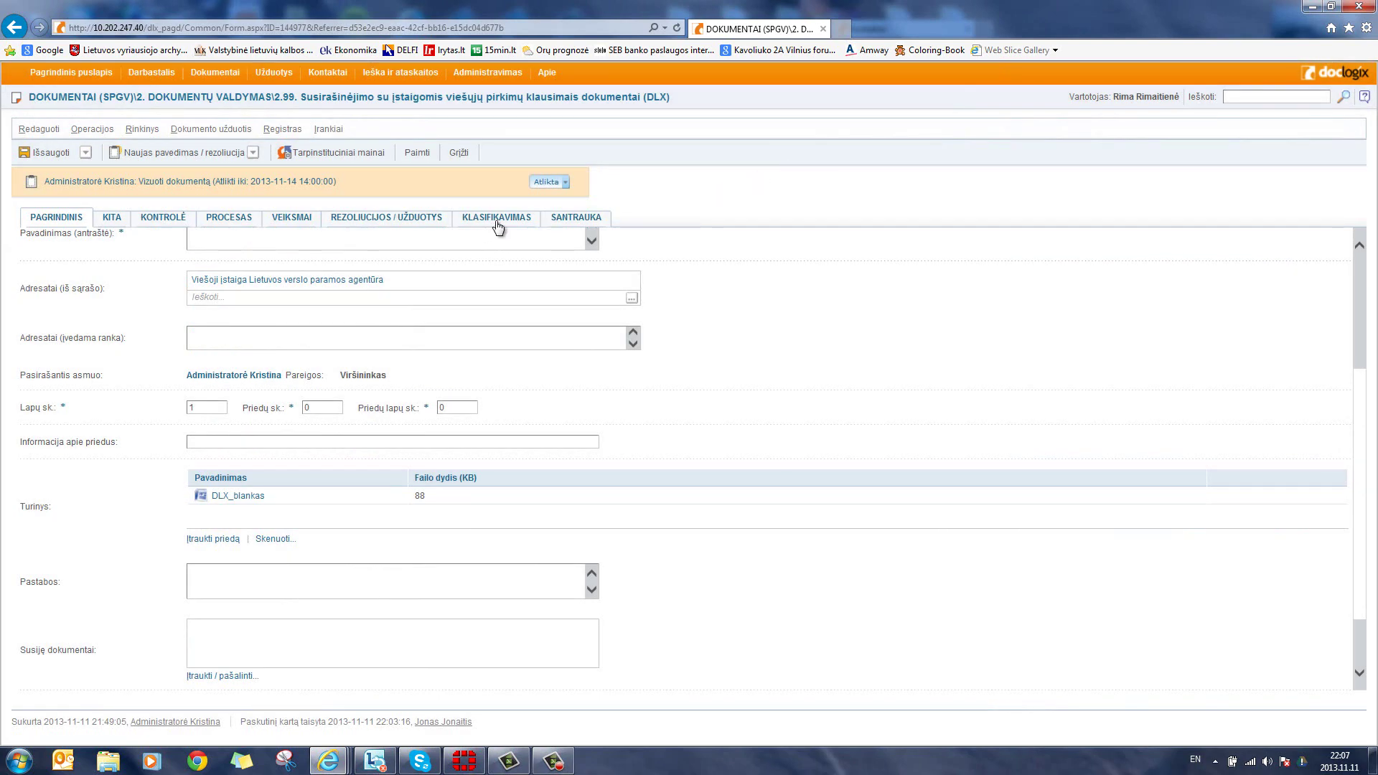
Step: Approve the document in the second reviewer's task without a comment, and check which process step is being carried out
{"action": "left_click", "coordinate": [544, 183]}
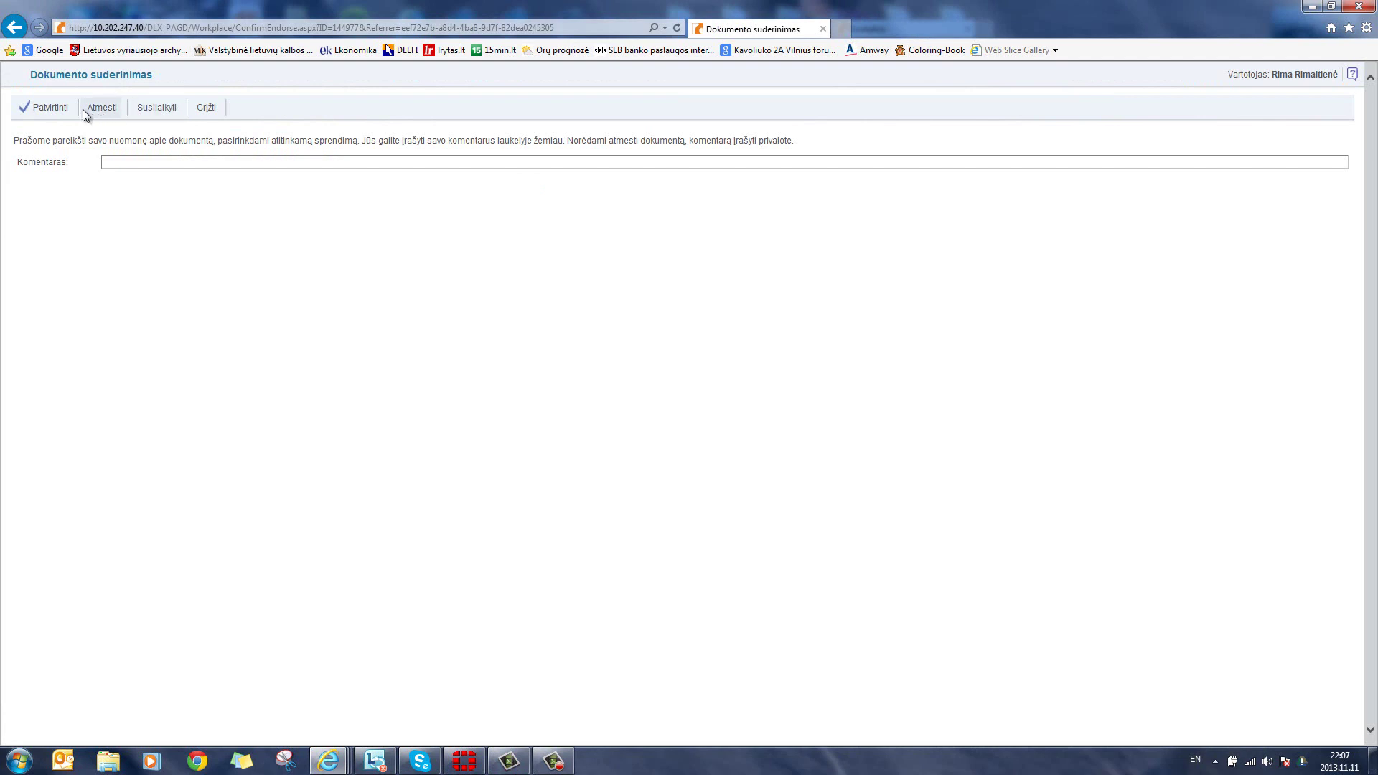
{"action": "left_click", "coordinate": [54, 111]}
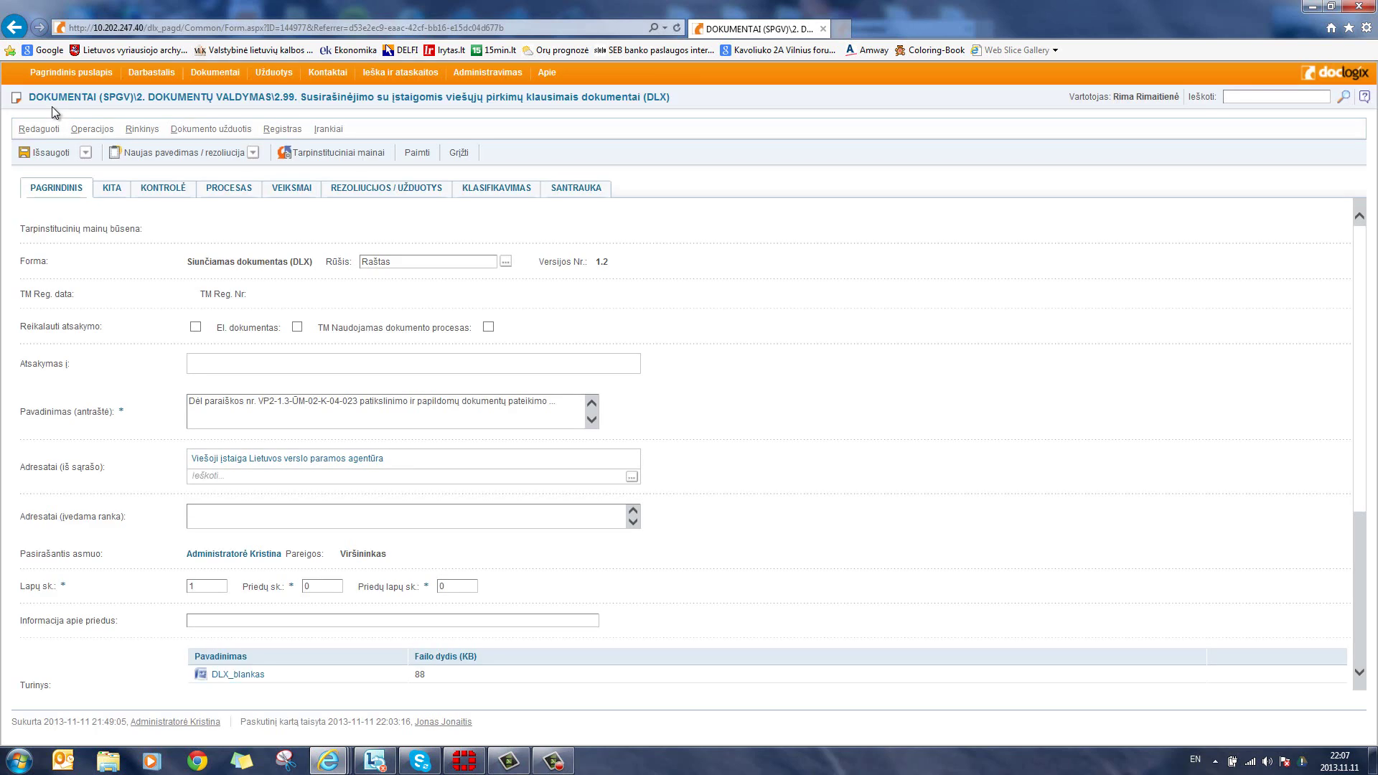
{"action": "left_click", "coordinate": [229, 191]}
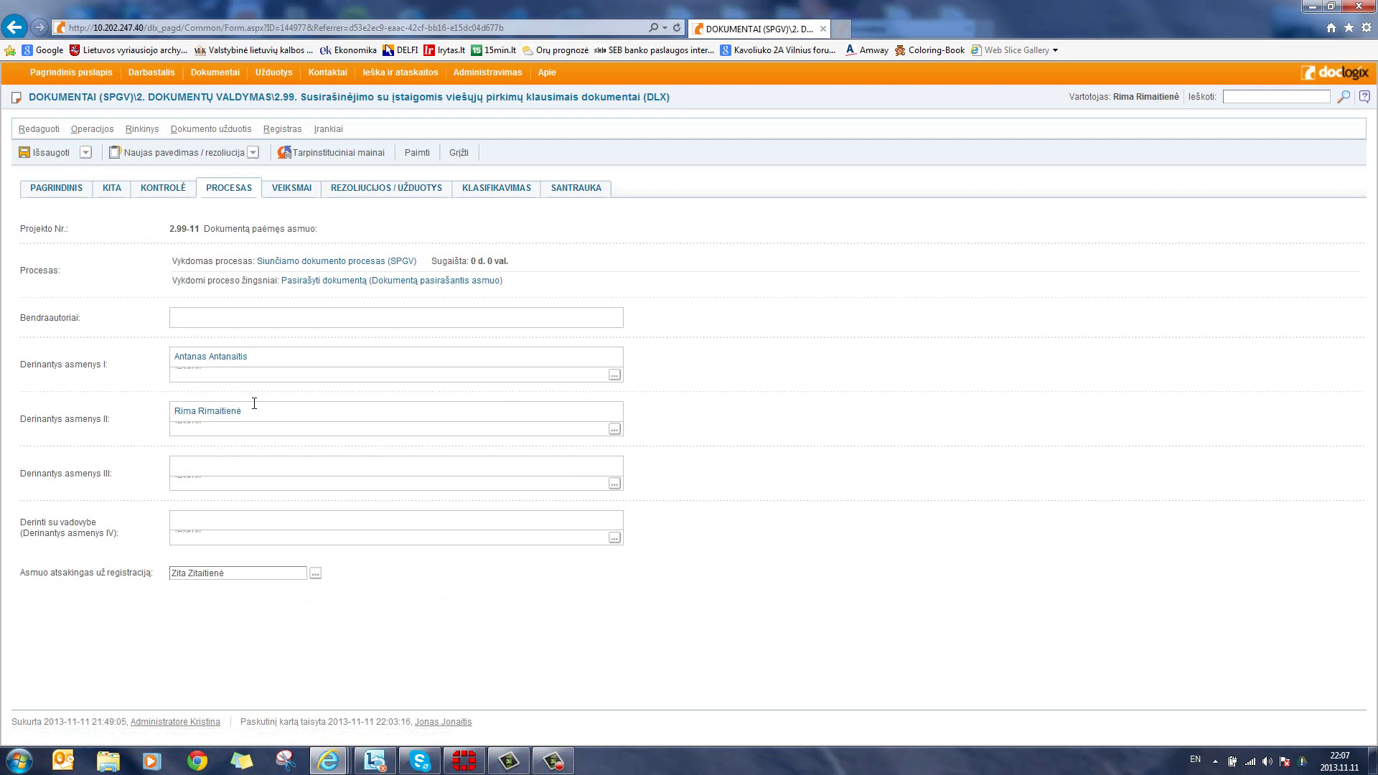
{"action": "left_click", "coordinate": [57, 191]}
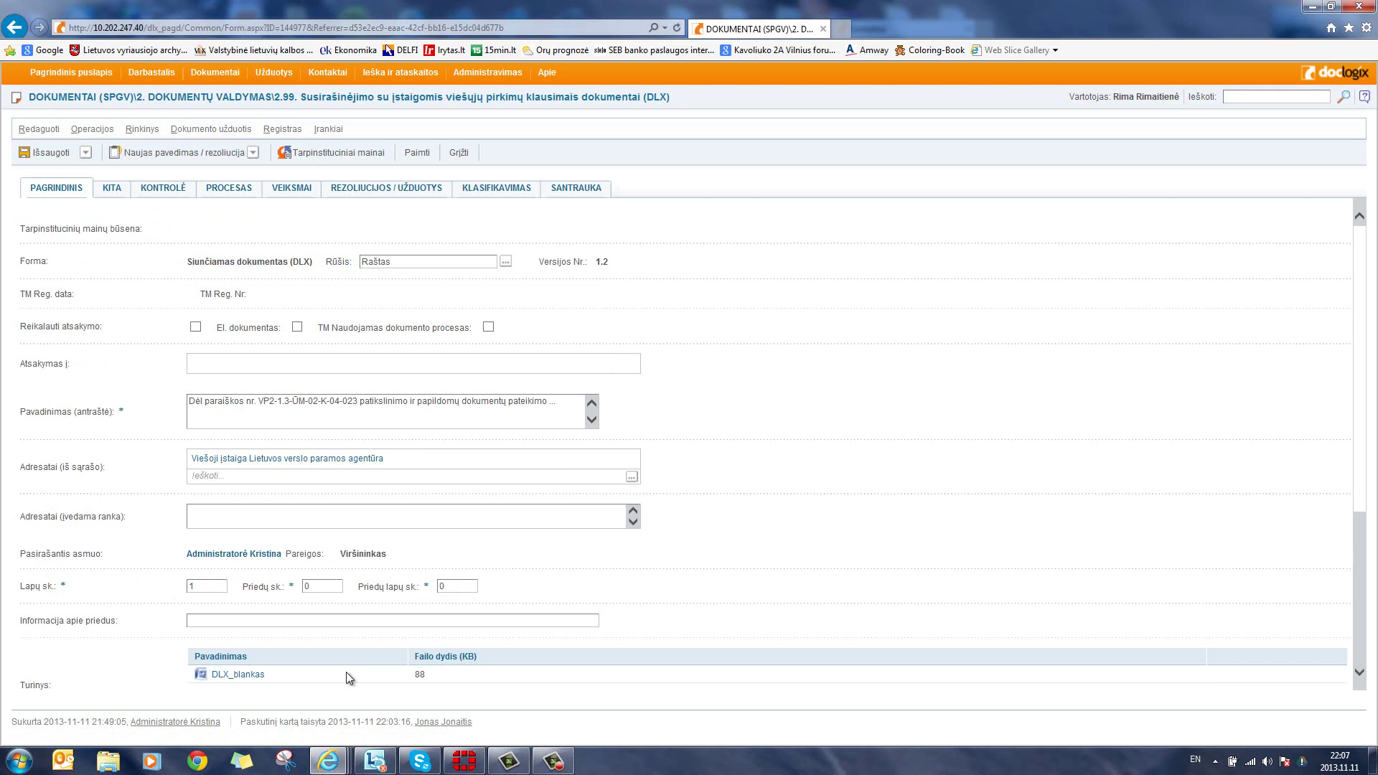
{"action": "left_click", "coordinate": [552, 760]}
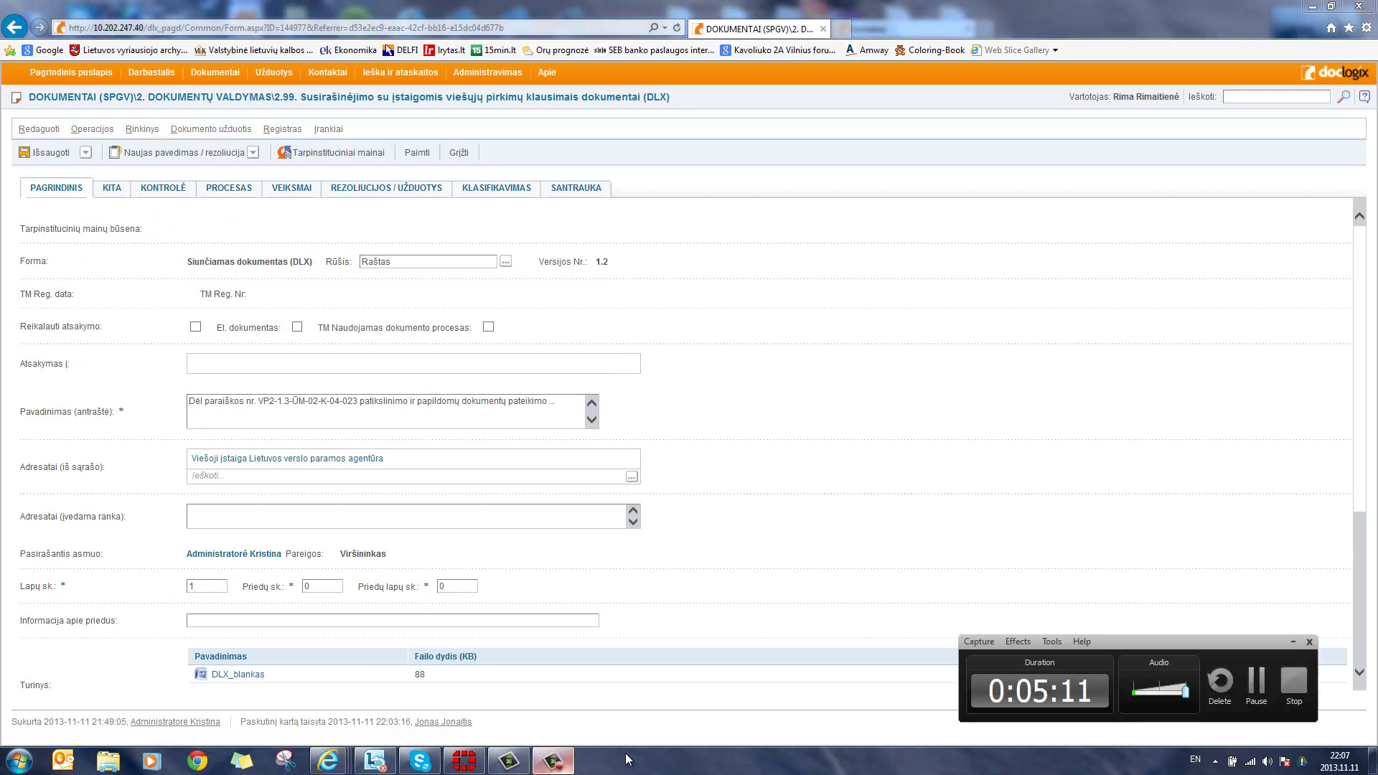
{"action": "left_click", "coordinate": [1268, 699]}
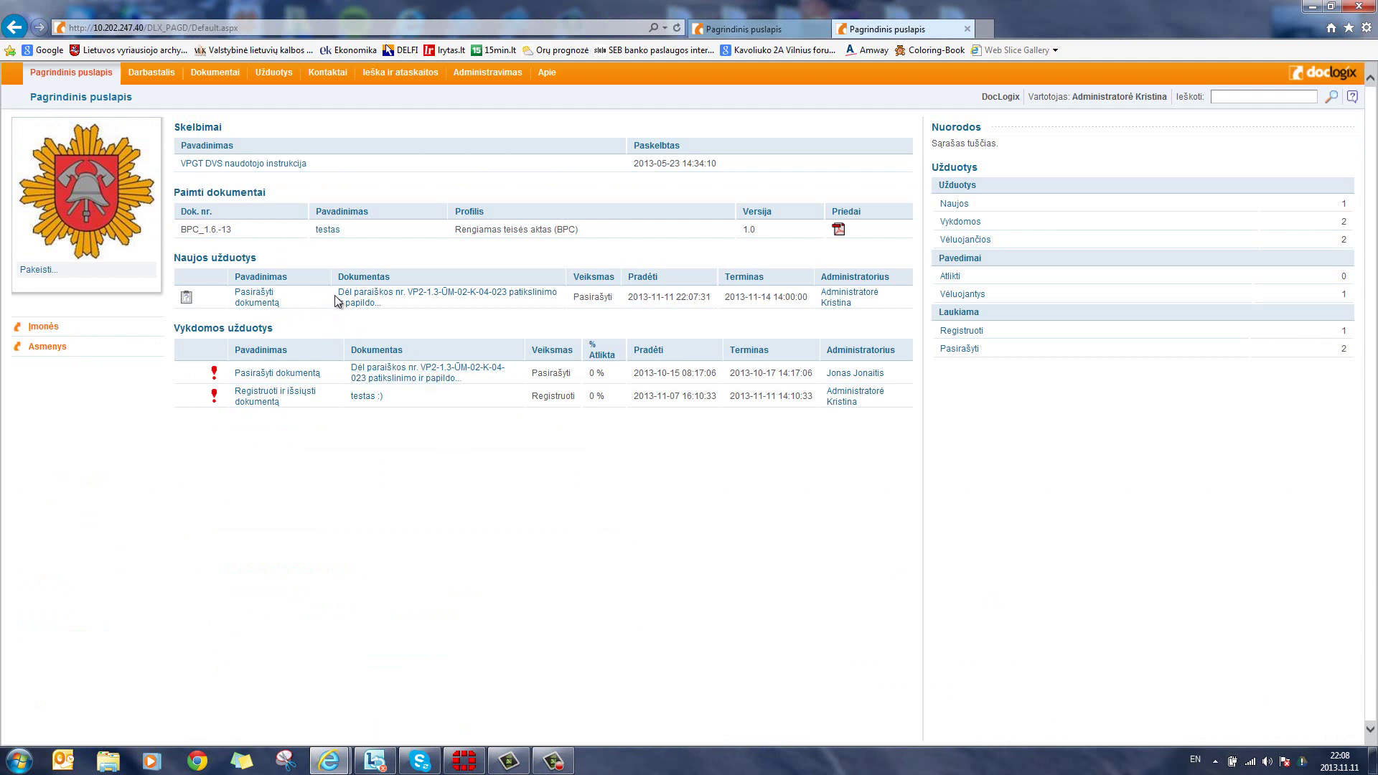
Step: As the signatory, open the document of the new "Pasirašyti dokumentą" task and preview its attached DLX_blankas file
{"action": "left_click", "coordinate": [356, 297]}
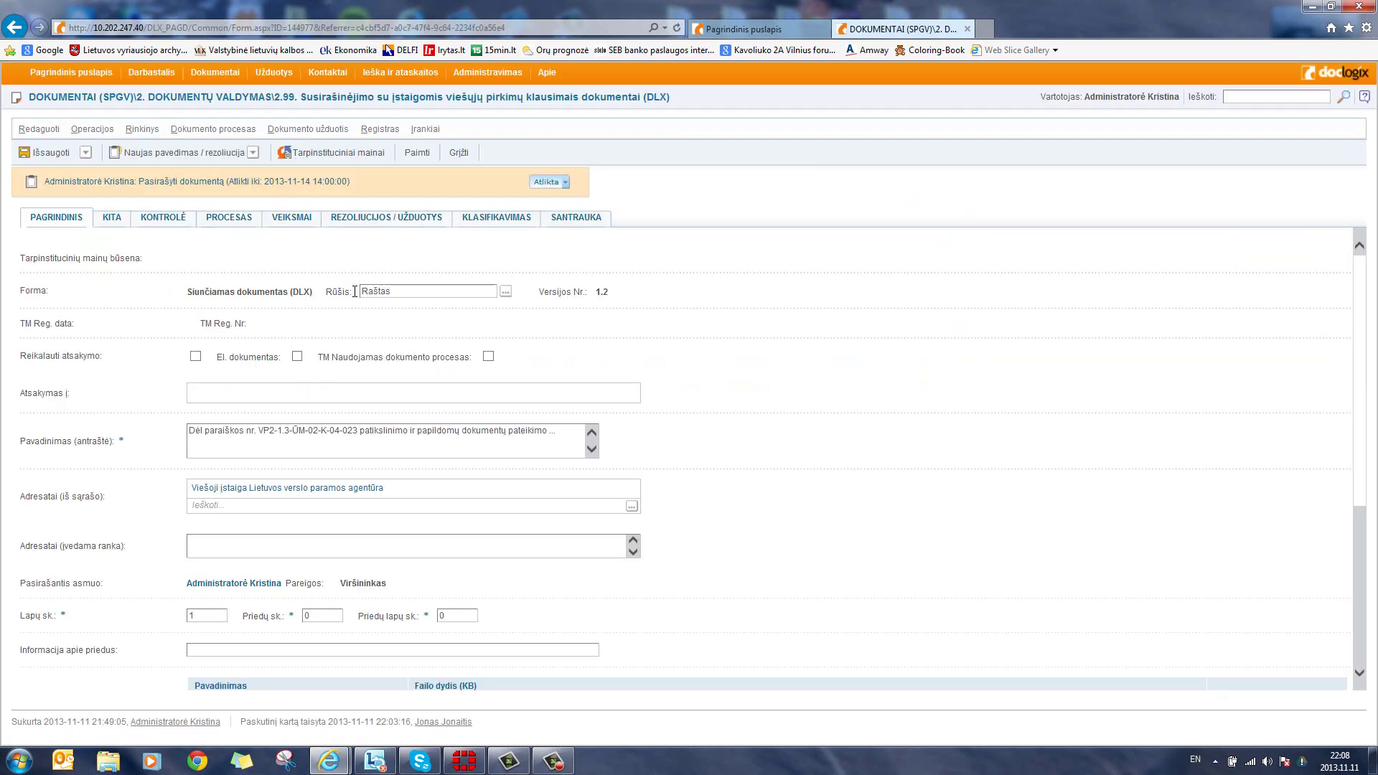
{"action": "scroll", "coordinate": [355, 291], "scroll_direction": "down", "scroll_amount": 3}
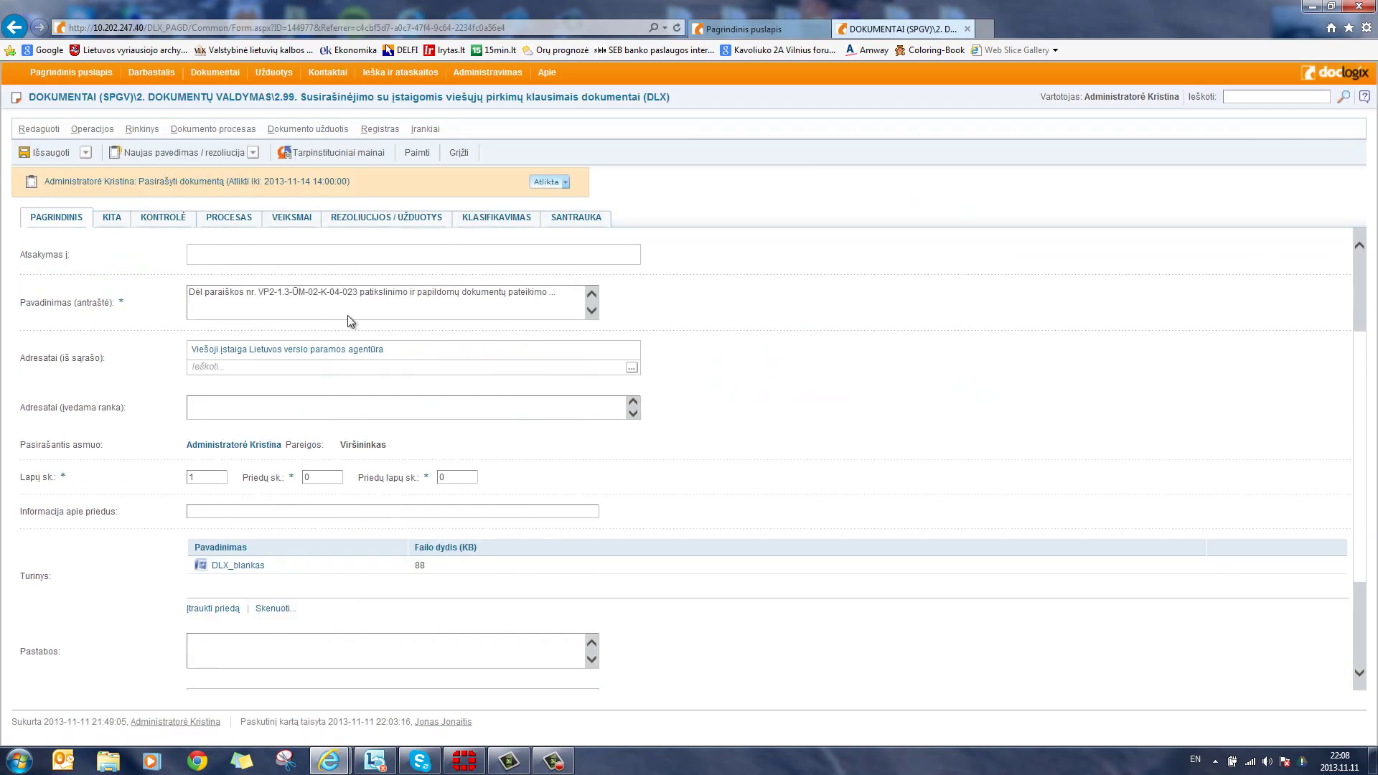
{"action": "left_click", "coordinate": [243, 566]}
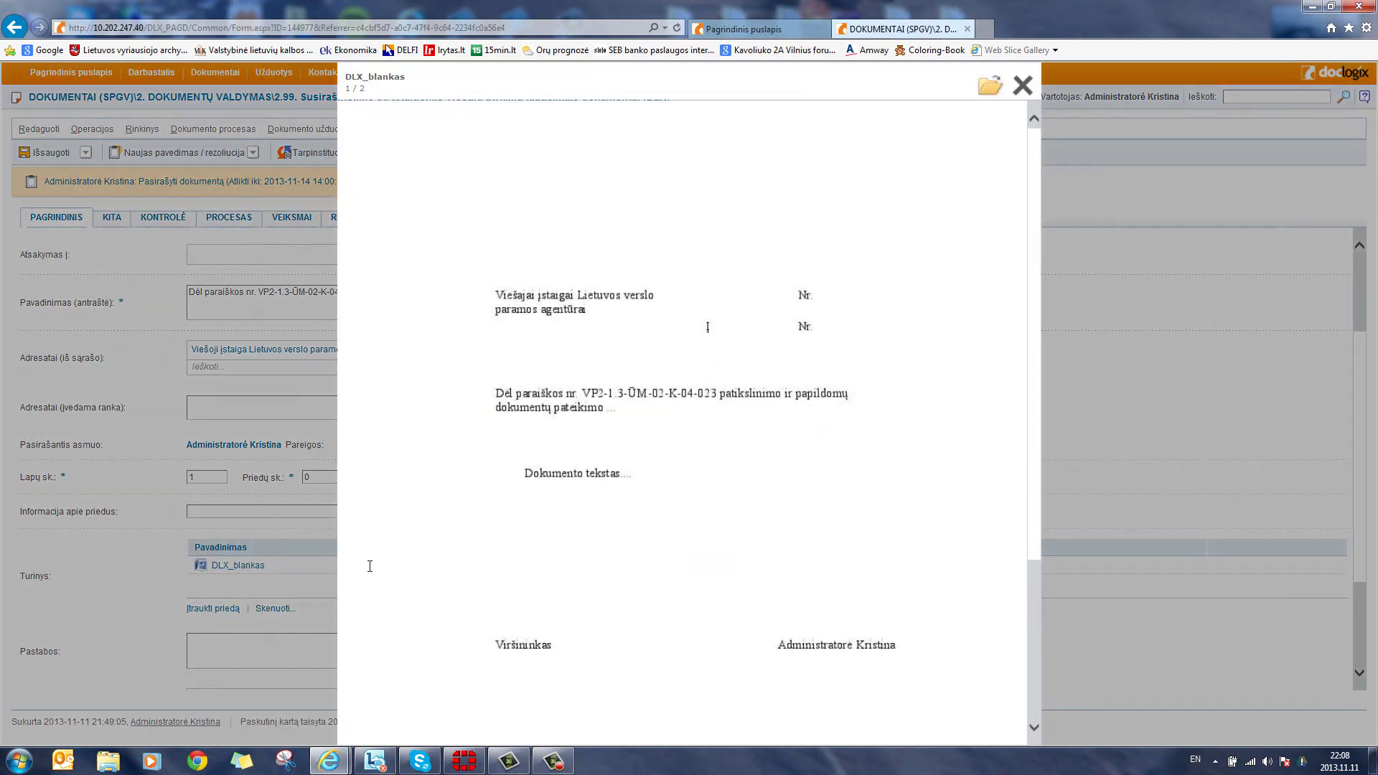
{"action": "left_click", "coordinate": [1025, 90]}
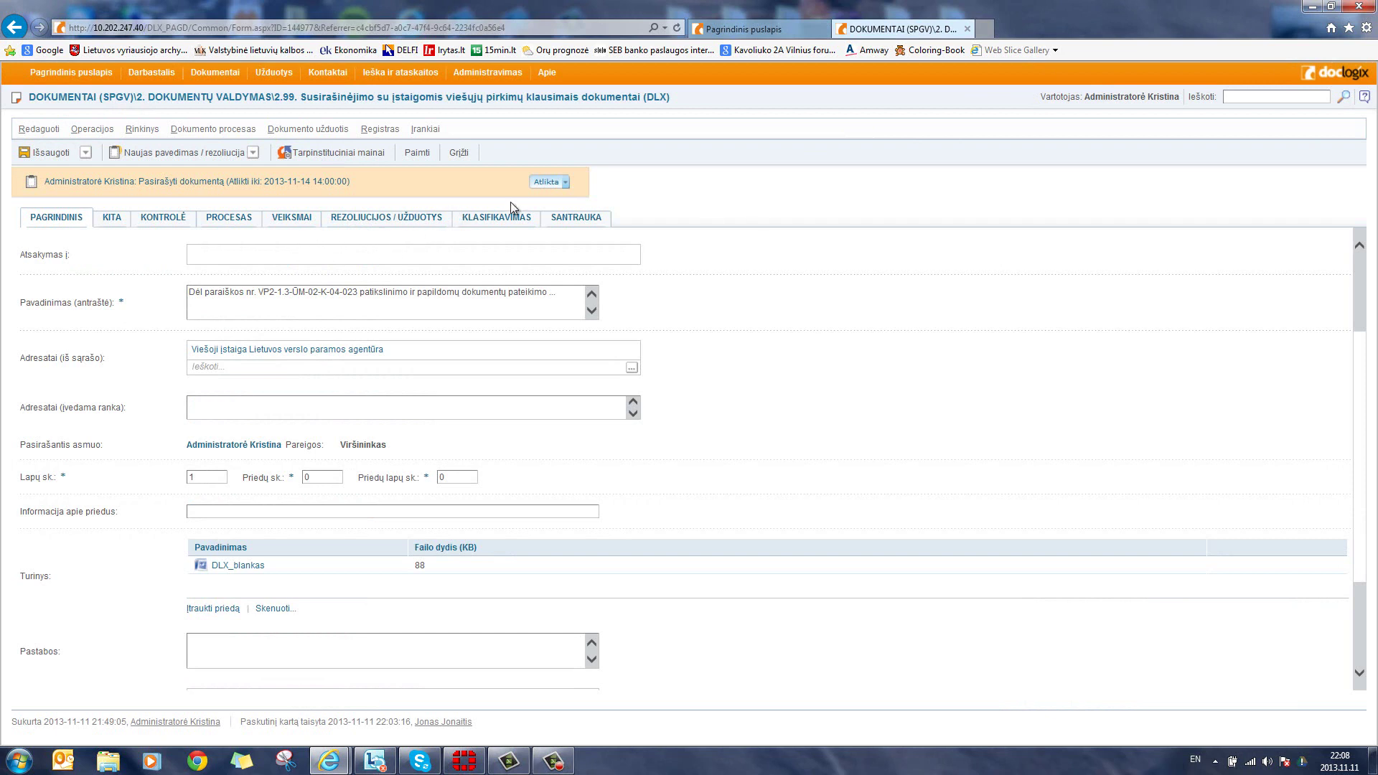
Step: Approve the document in the signatory's "Pasirašyti dokumentą" task without a comment, and check the current process step
{"action": "left_click", "coordinate": [539, 183]}
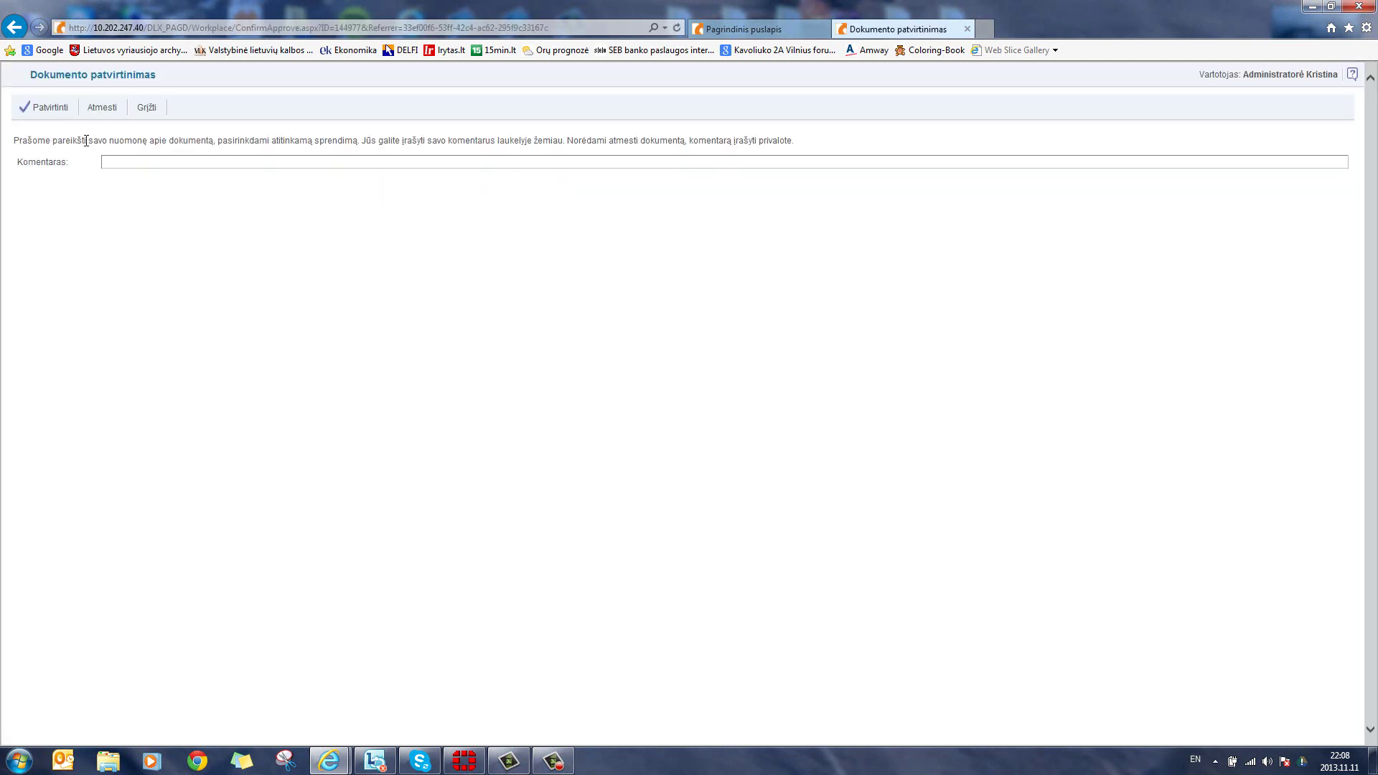
{"action": "left_click", "coordinate": [57, 116]}
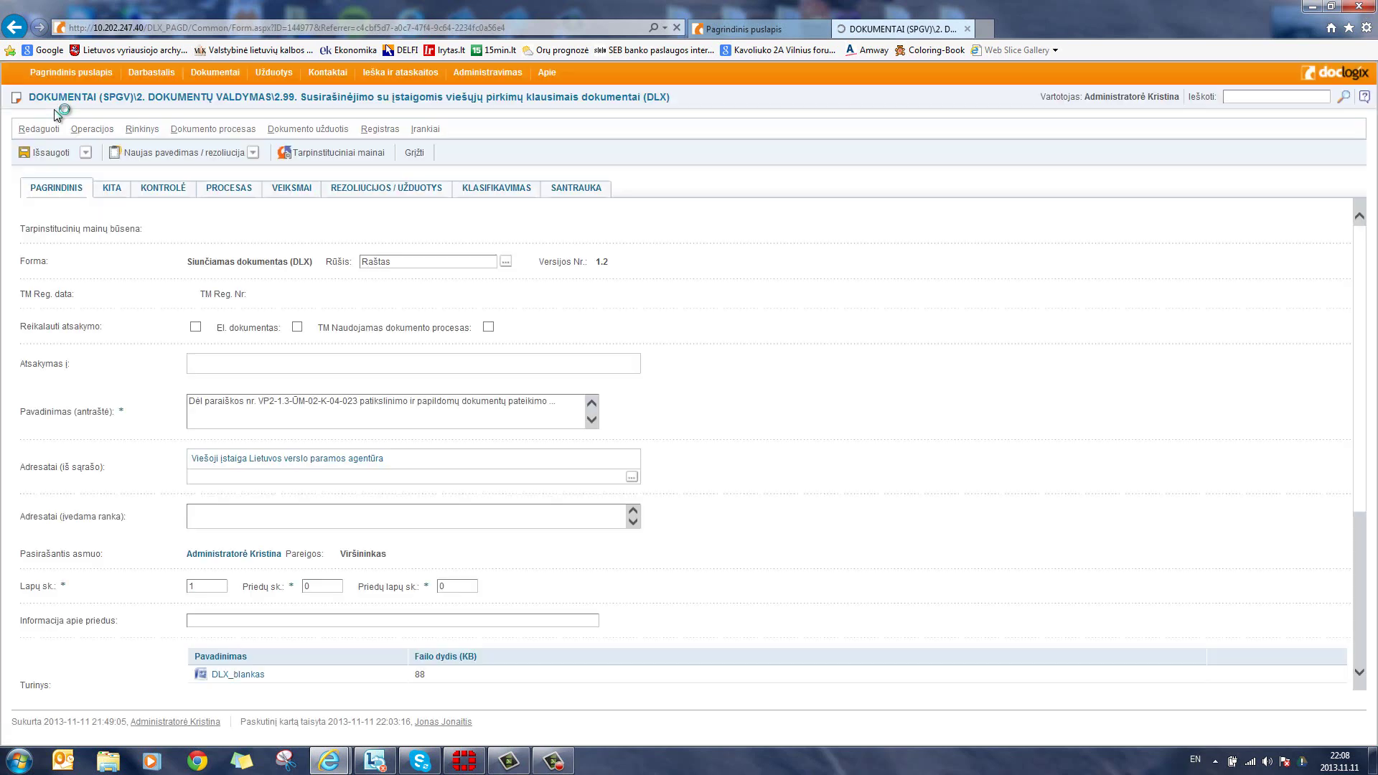
{"action": "left_click", "coordinate": [213, 191]}
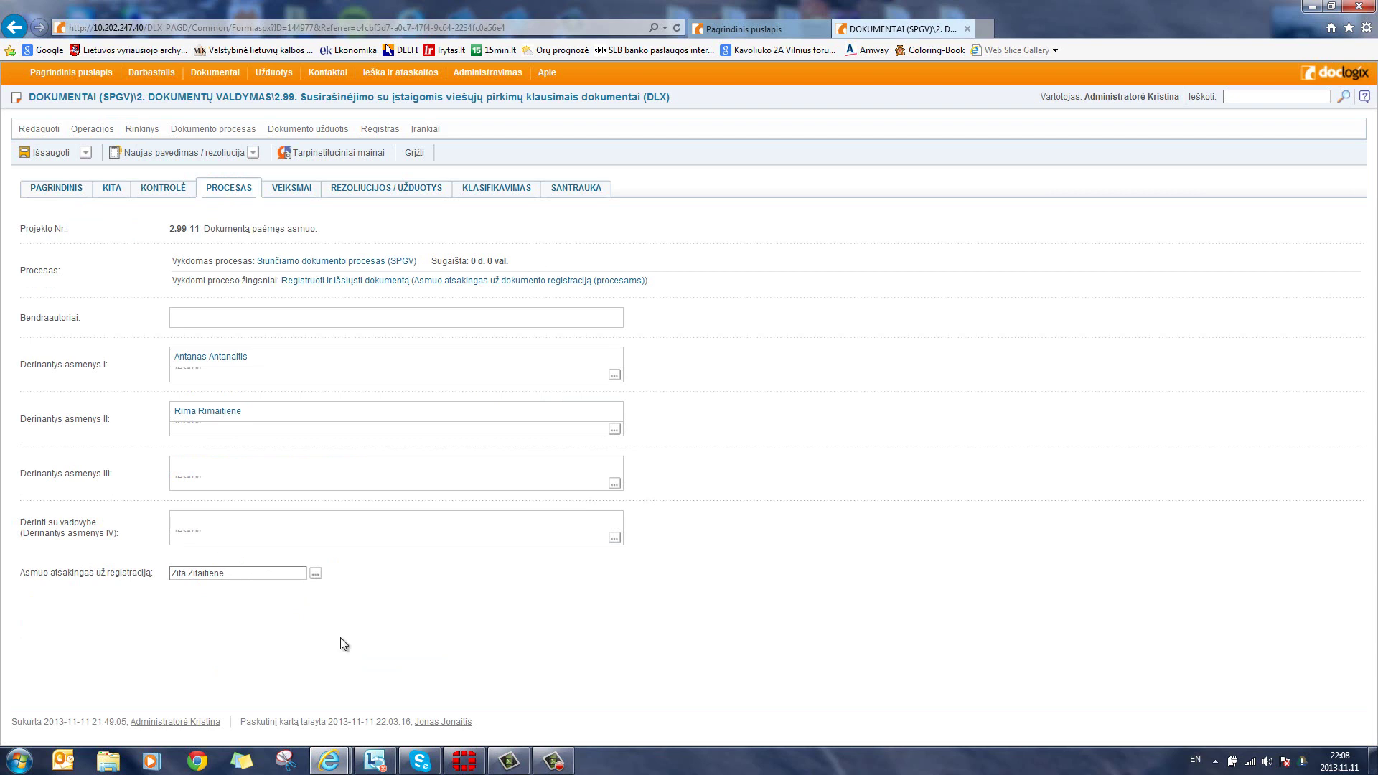
{"action": "left_click", "coordinate": [552, 760]}
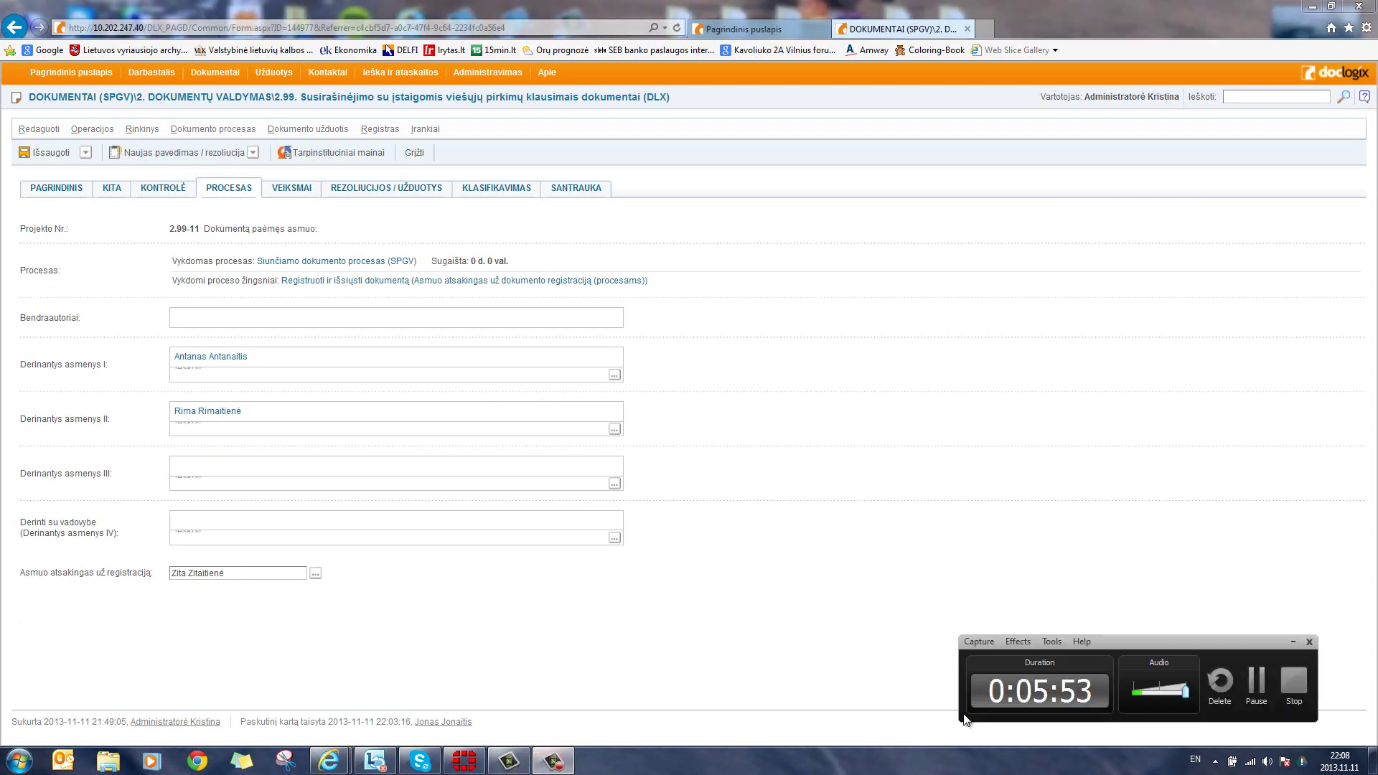
{"action": "left_click", "coordinate": [1256, 681]}
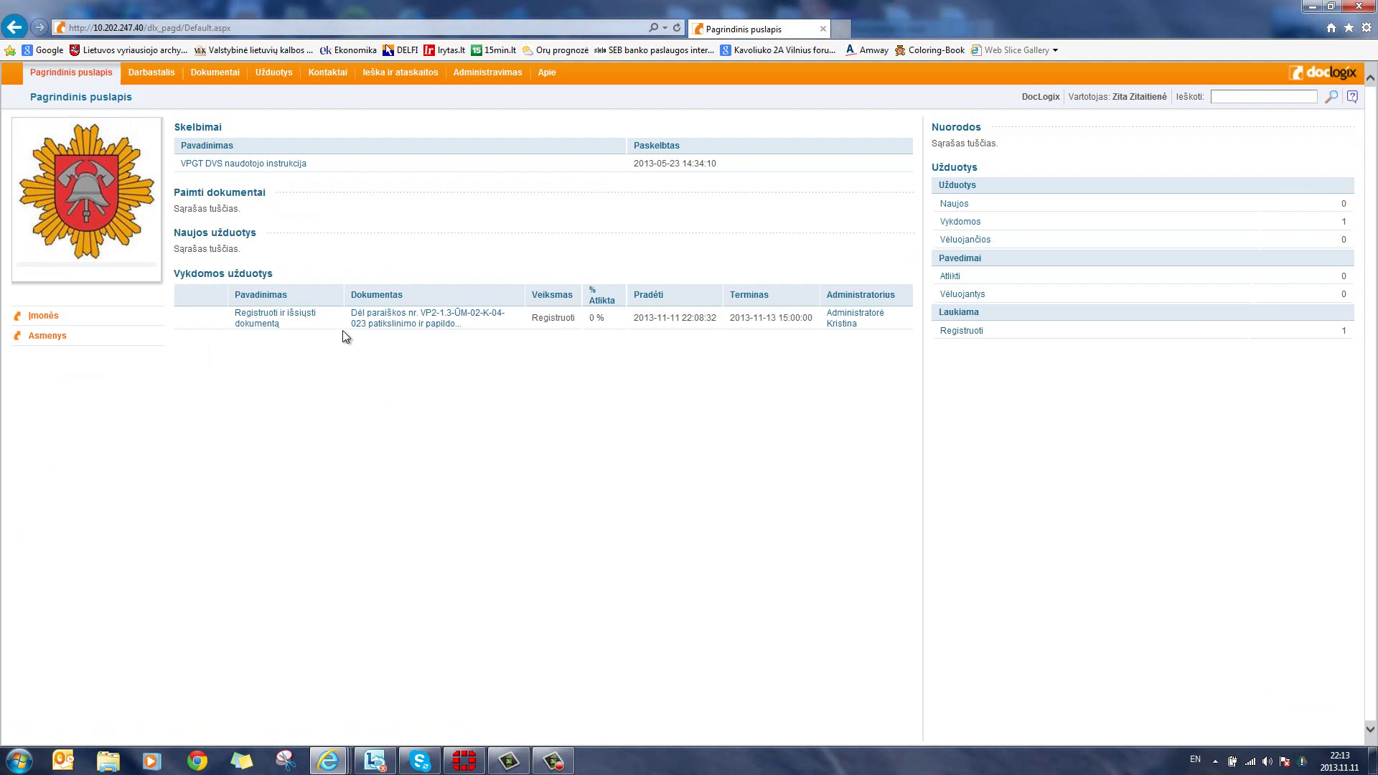
Step: As the person responsible for registration, open the document of the "Registruoti ir išsiųsti dokumentą" task, review its details and register it
{"action": "left_click", "coordinate": [397, 323]}
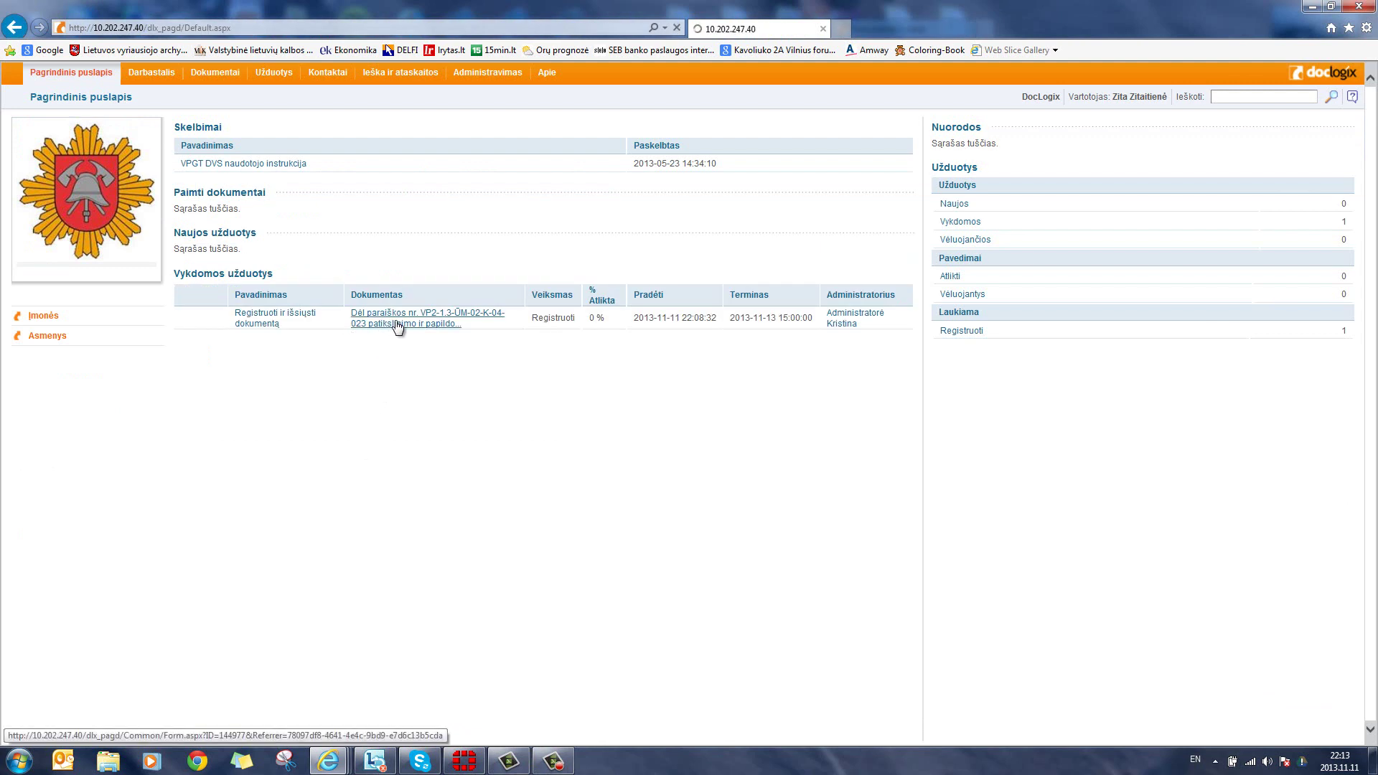
{"action": "scroll", "coordinate": [360, 371], "scroll_direction": "down", "scroll_amount": 1}
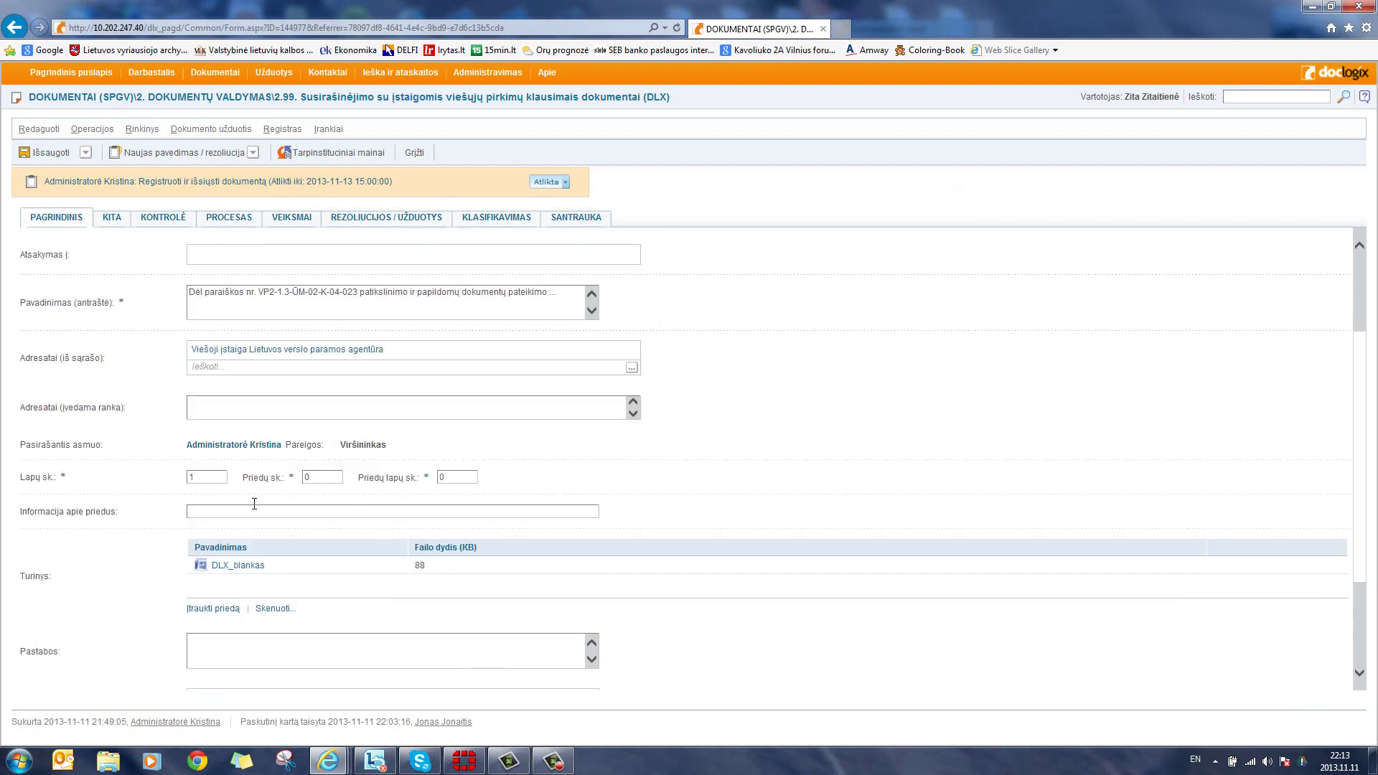
{"action": "mouse_move", "coordinate": [226, 574]}
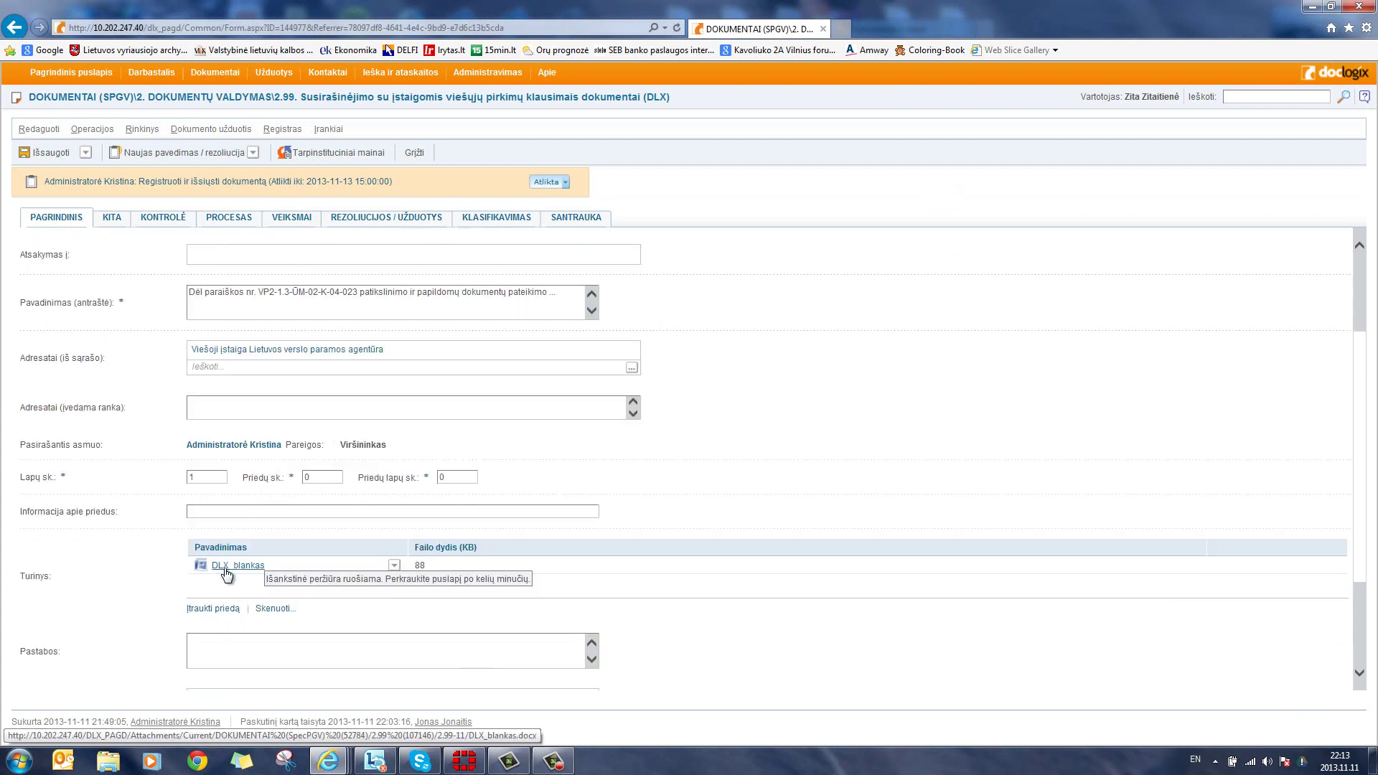
{"action": "scroll", "coordinate": [265, 539], "scroll_direction": "up", "scroll_amount": 1}
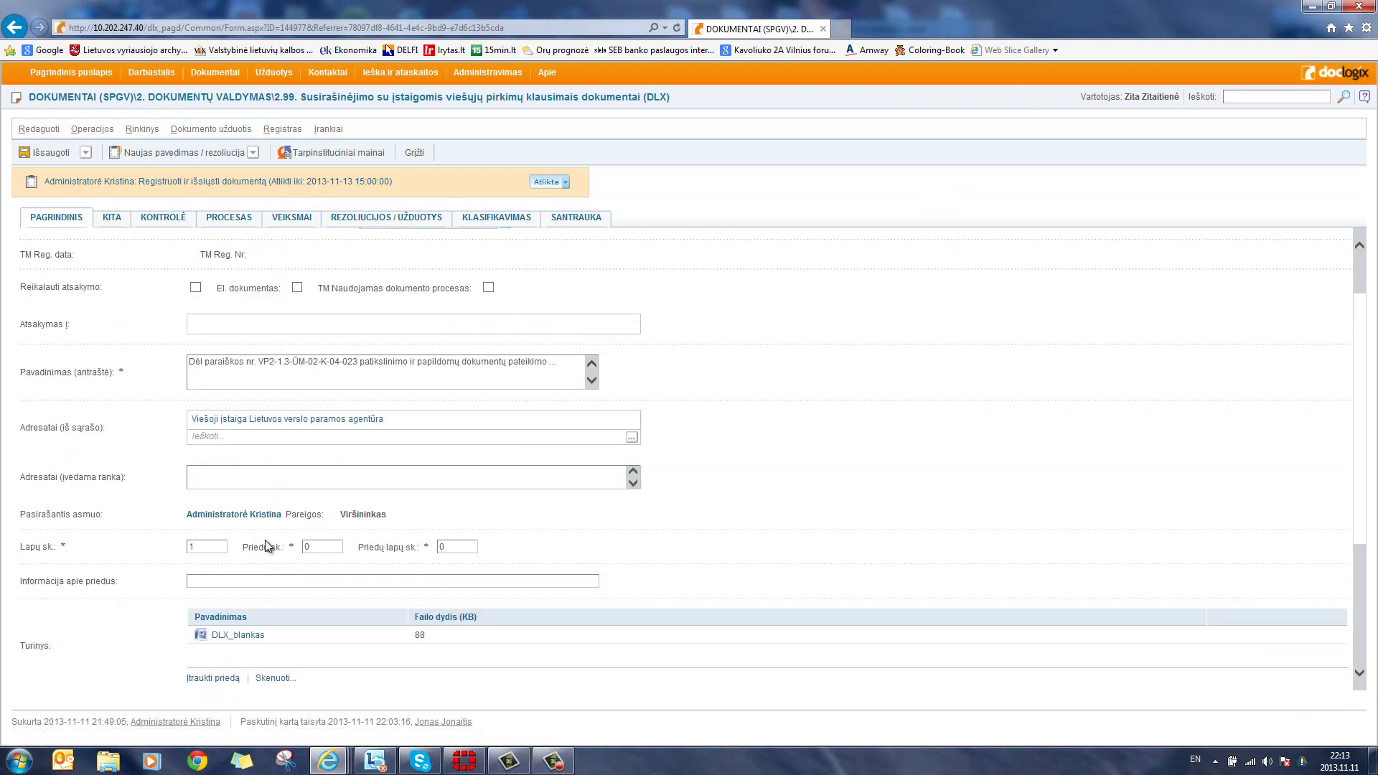
{"action": "left_click", "coordinate": [547, 184]}
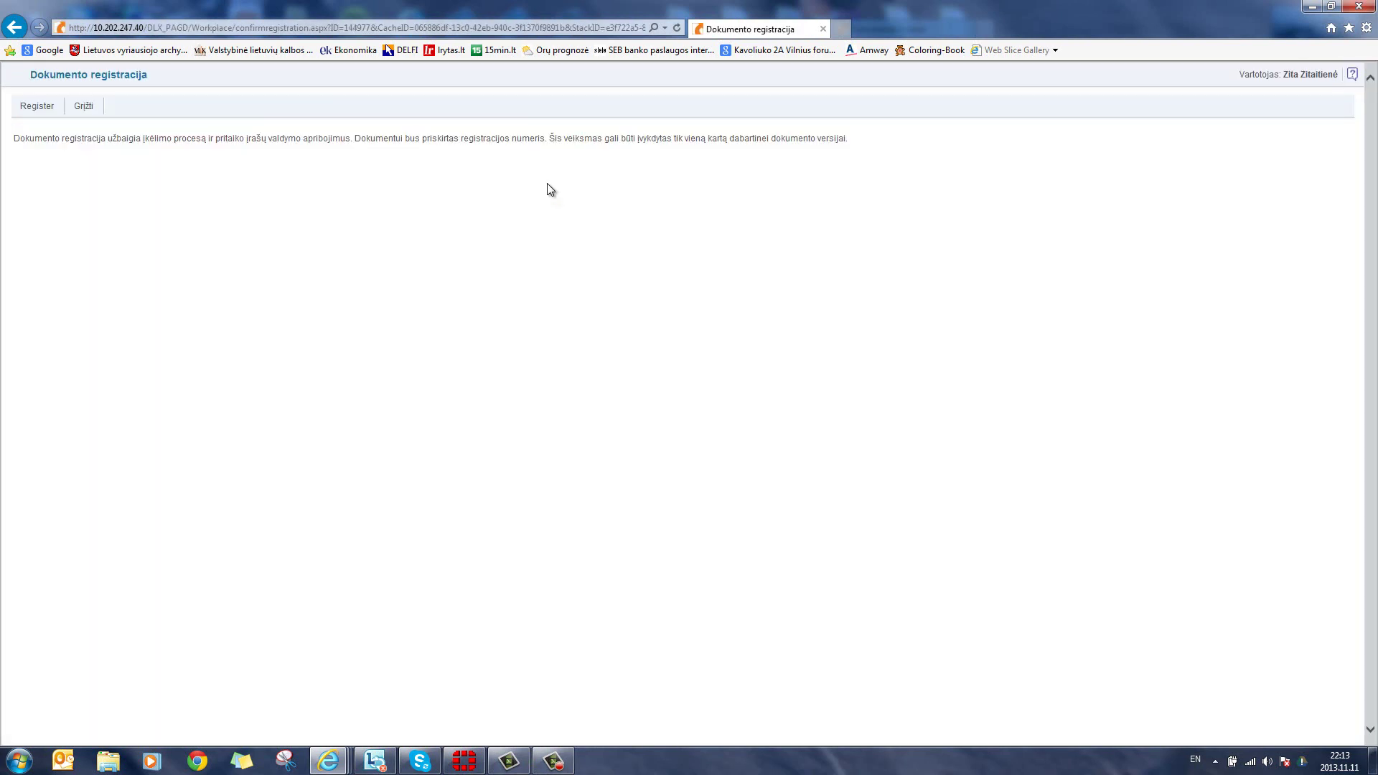
{"action": "left_click", "coordinate": [38, 108]}
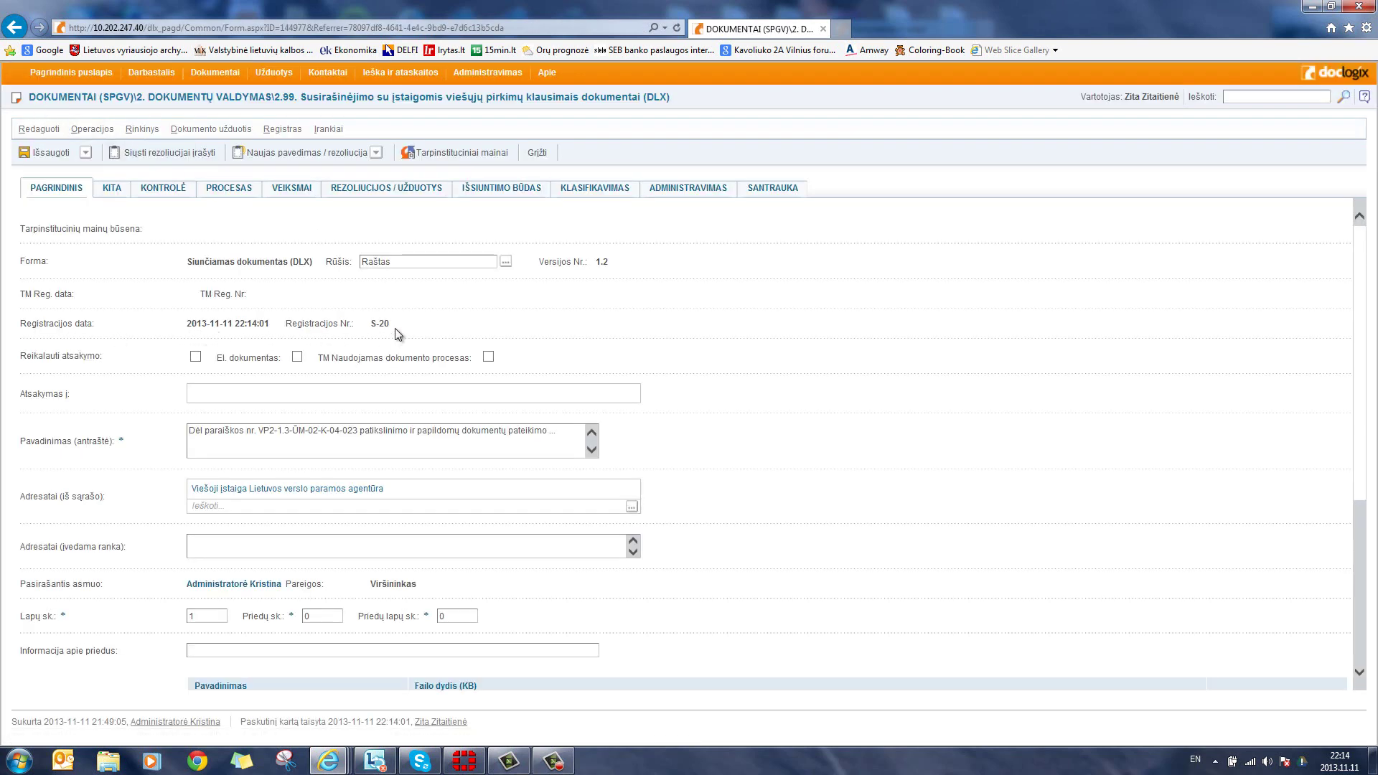
{"action": "left_click", "coordinate": [552, 761]}
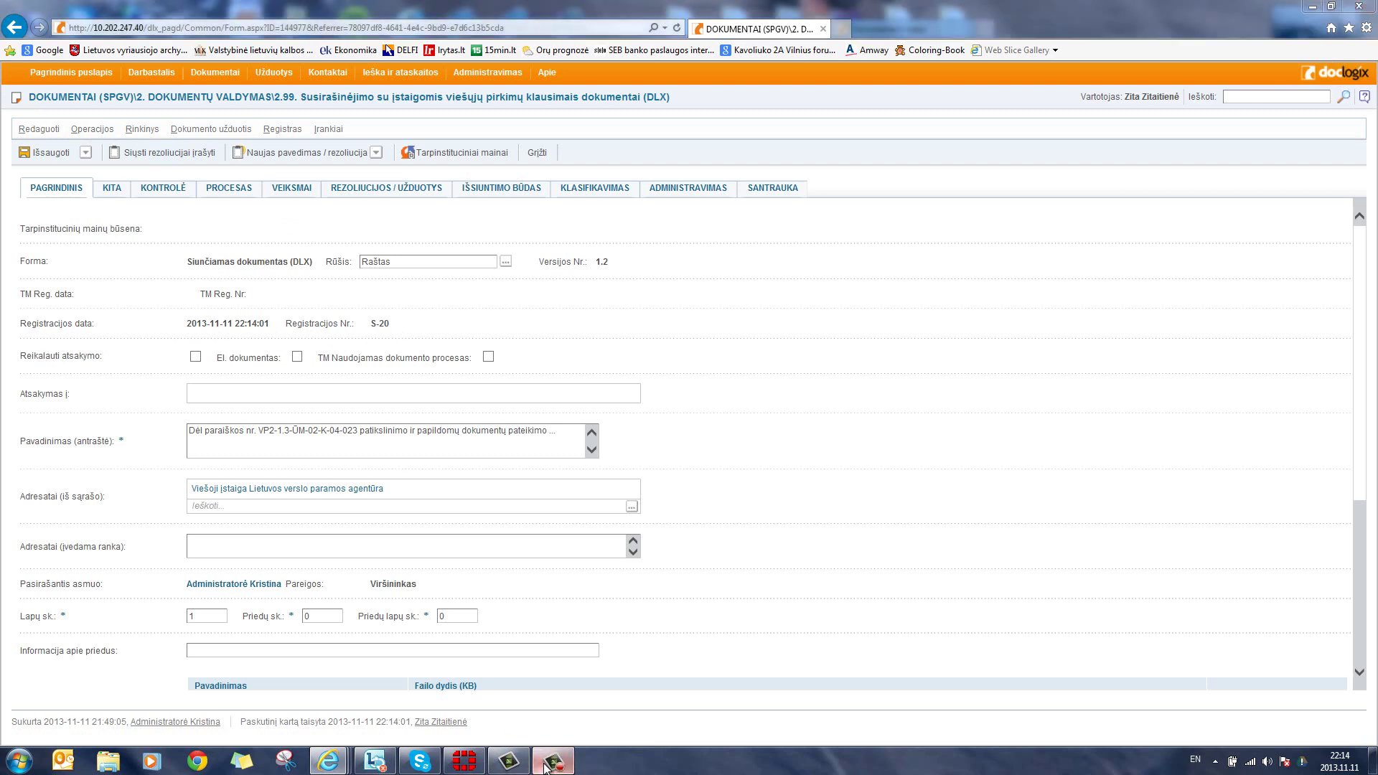